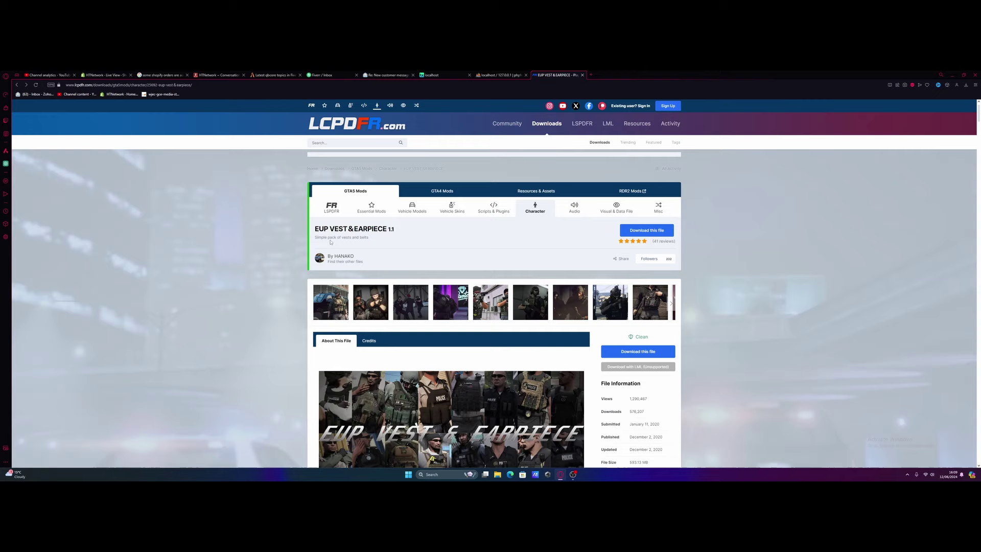
# Scroll the LCPDFR page down to the EUP Vest & Earpiece 1.1 file information
pyautogui.scroll(-2, 501, 301)
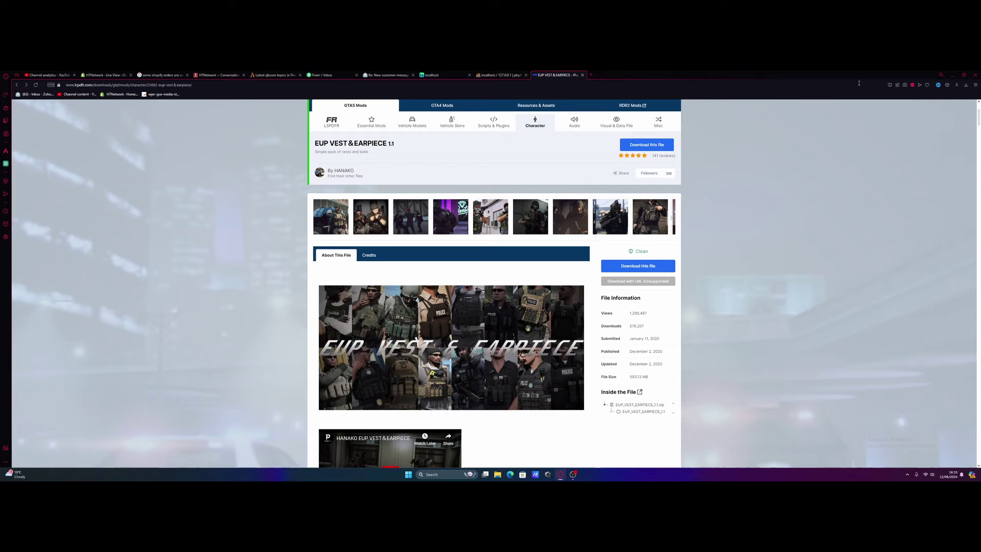
# Open the downloaded EUP vest zip in WinRAR and dismiss the licence reminder
pyautogui.click(966, 85)
pyautogui.click(920, 122)
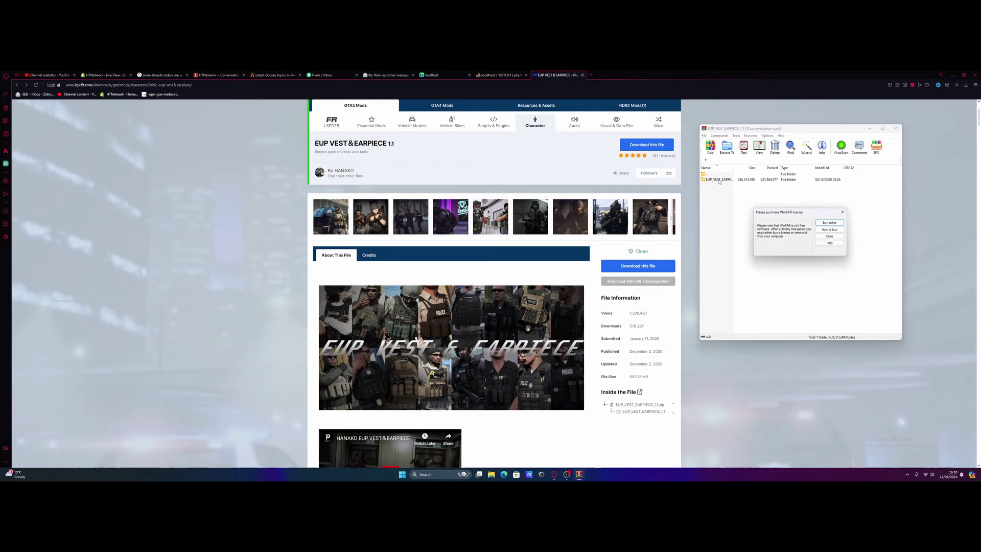
pyautogui.click(845, 212)
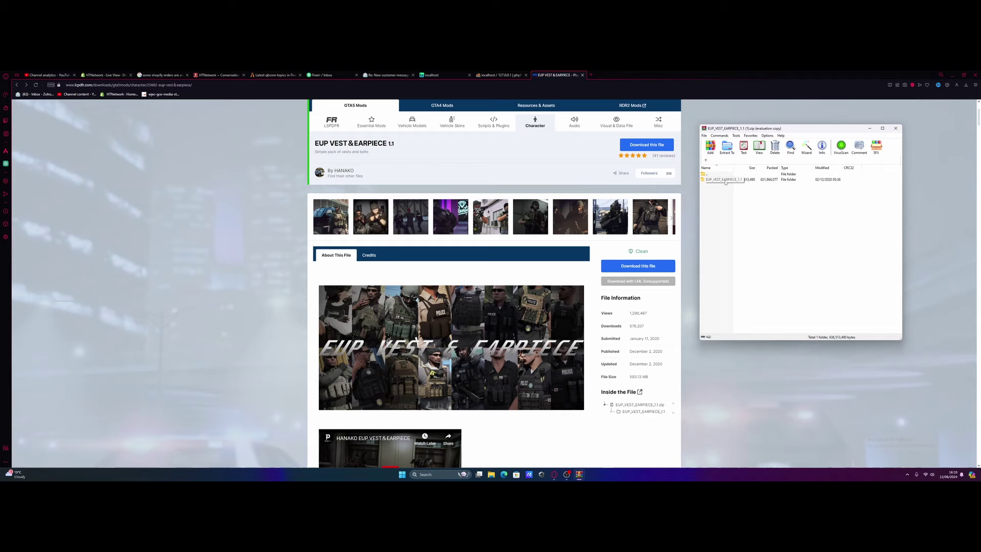
# Browse into EUP_VEST_EARPIECE_1.1 > Files > vest1 > setup3 > mp_m_freemode model folder
pyautogui.doubleClick(718, 179)
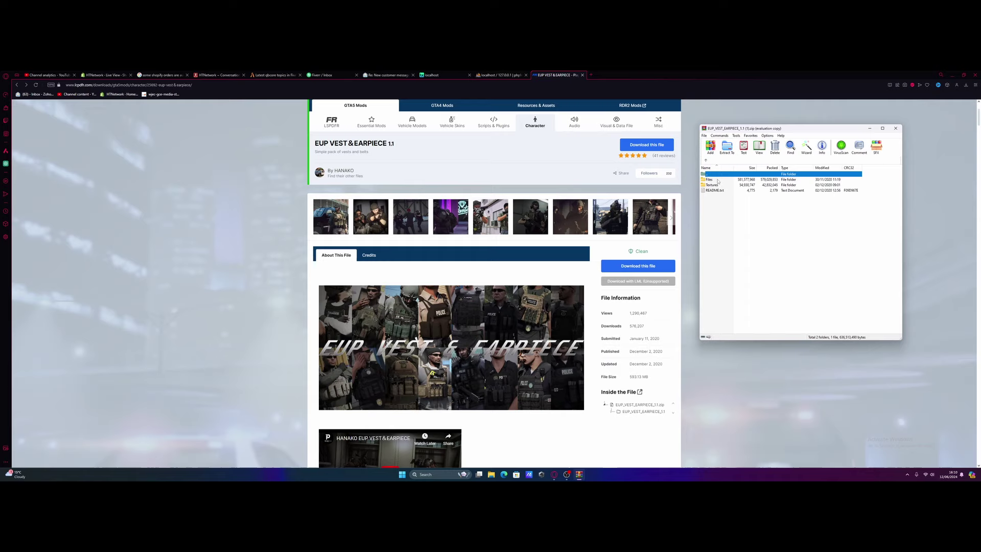
pyautogui.doubleClick(718, 180)
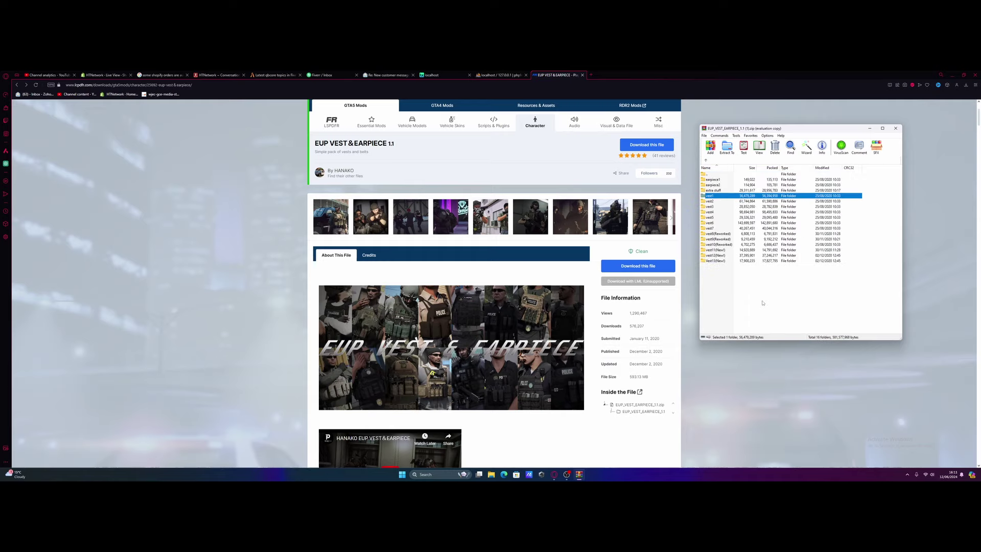
pyautogui.doubleClick(717, 197)
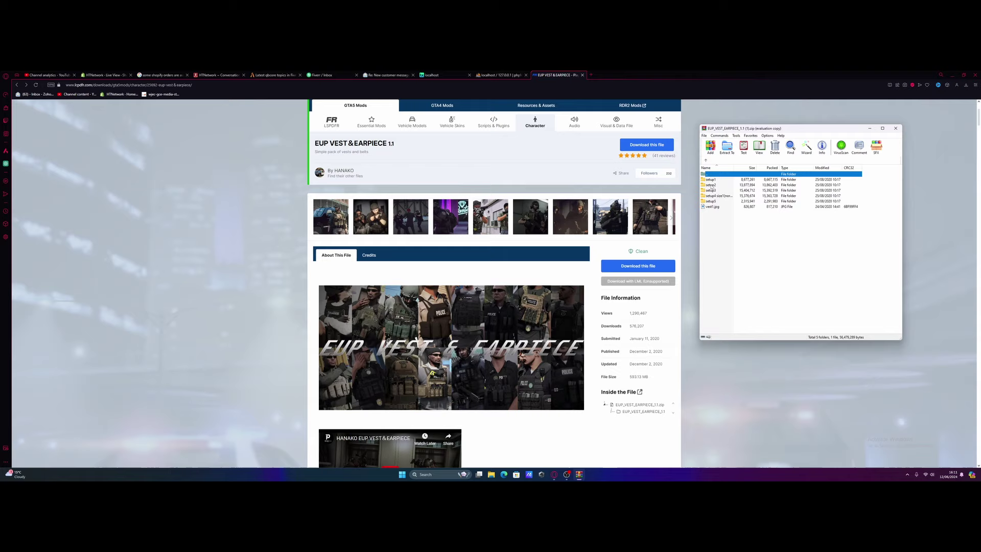
pyautogui.doubleClick(716, 191)
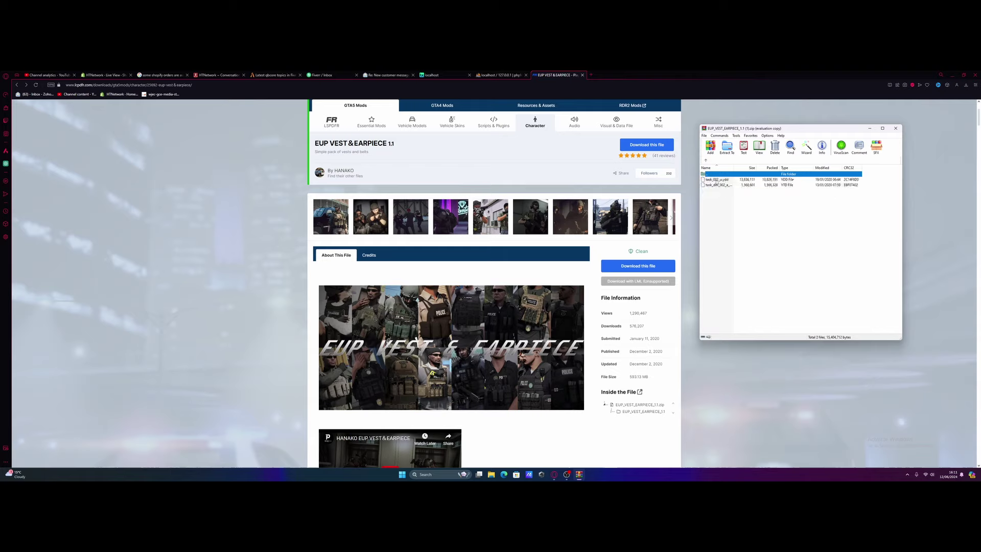
pyautogui.doubleClick(717, 181)
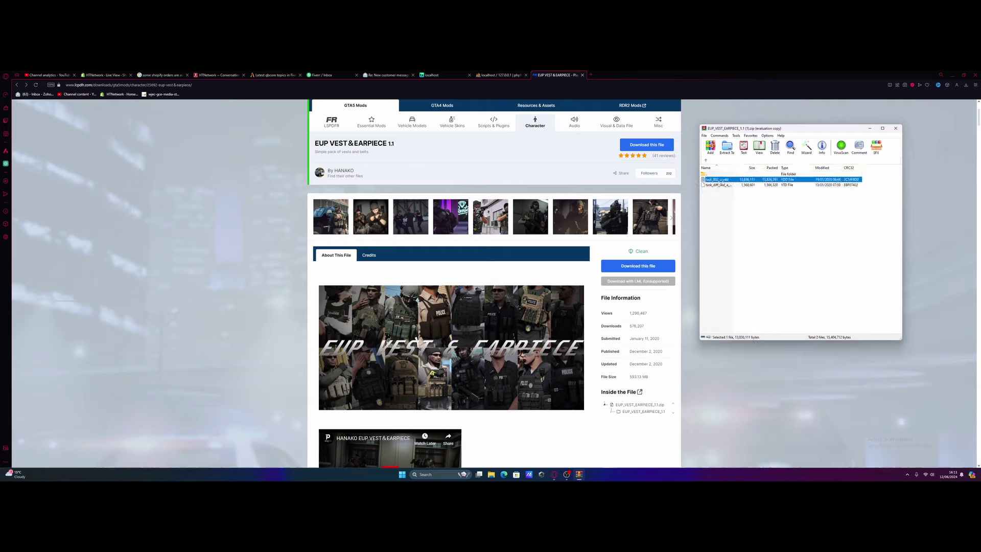
# Inspect the task_002_u.ydd model and texture files, ending back in the setup3 folder
pyautogui.click(718, 180)
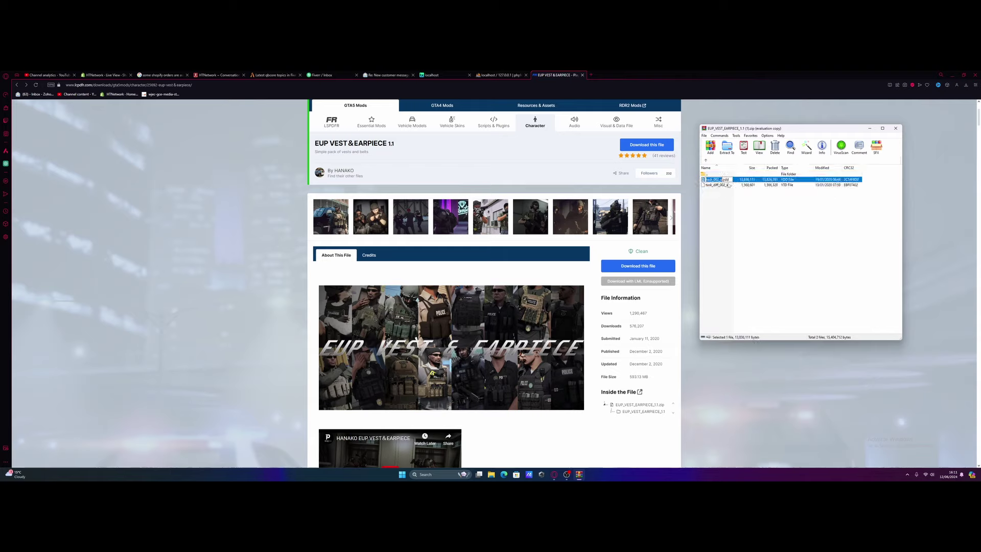
pyautogui.click(728, 186)
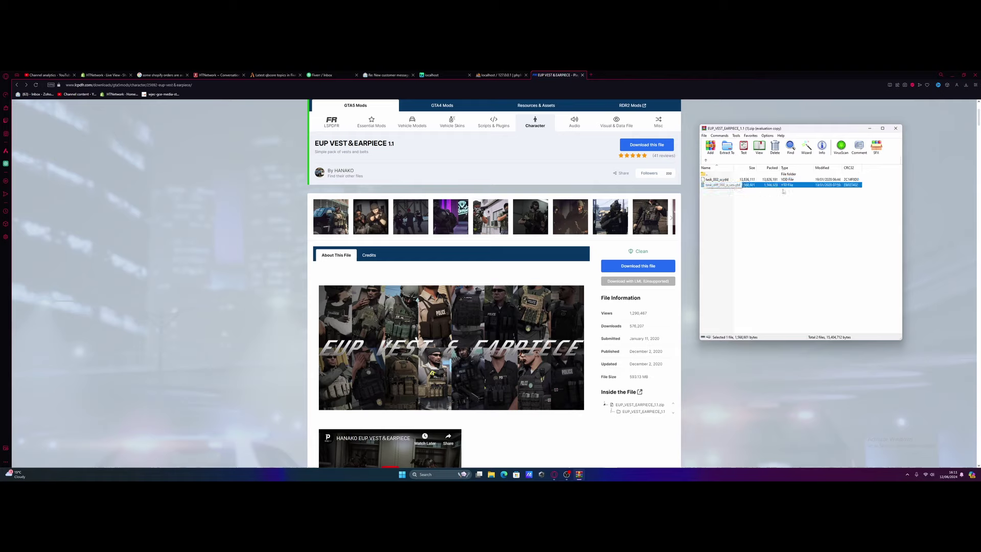
pyautogui.click(706, 162)
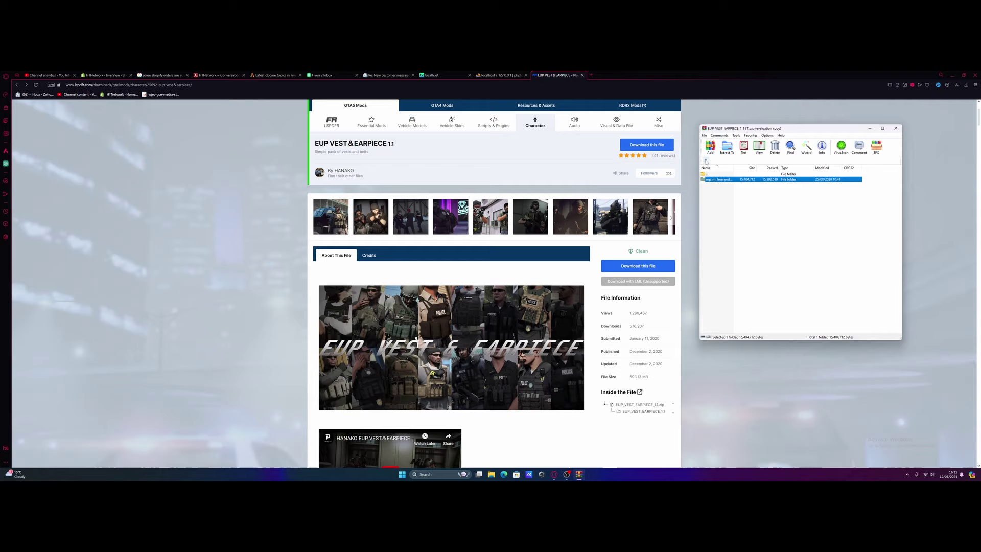
pyautogui.doubleClick(718, 179)
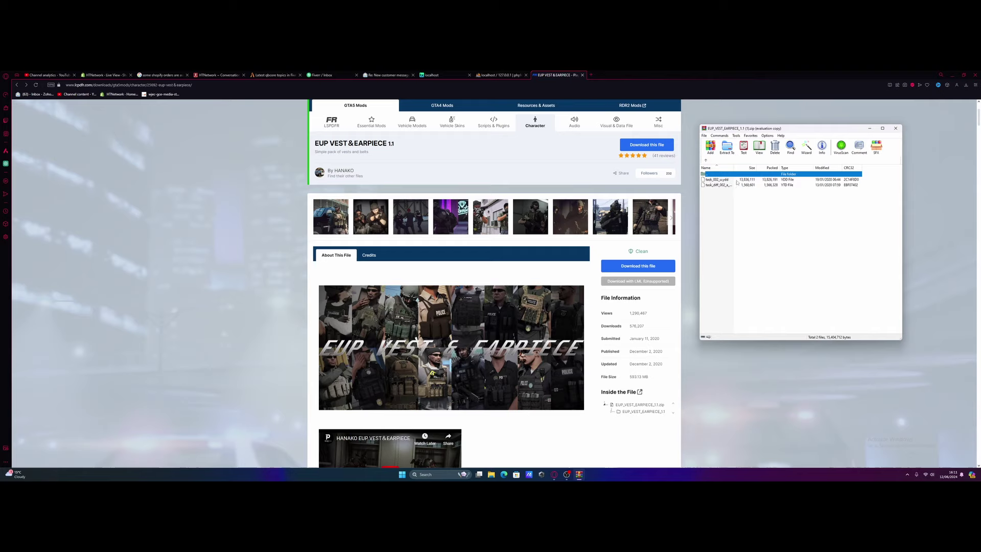
pyautogui.click(707, 161)
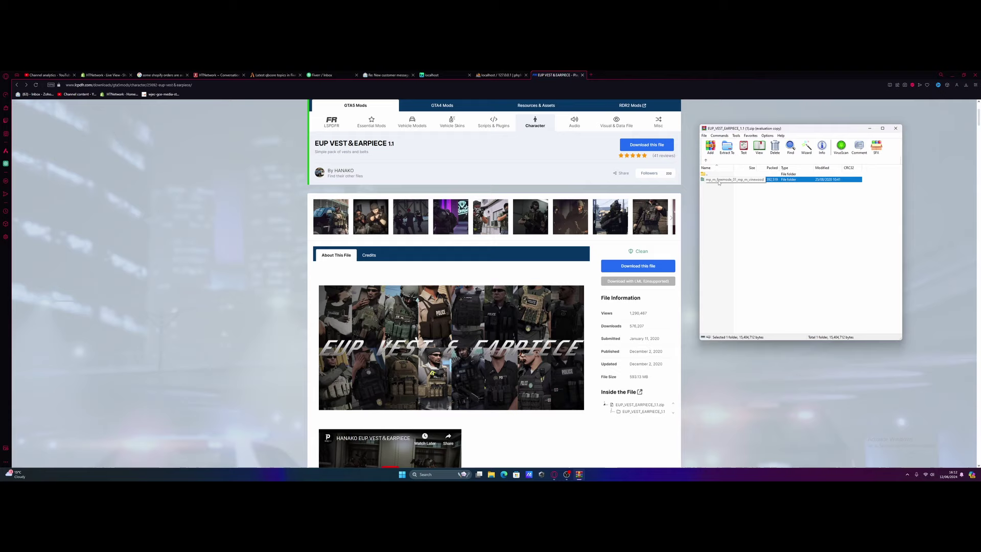
# Copy the mp_m_freemode_01_mp_m_vinewood folder name and prefix task_002_u.ydd with it plus an underscore
pyautogui.click(718, 182)
pyautogui.doubleClick(719, 179)
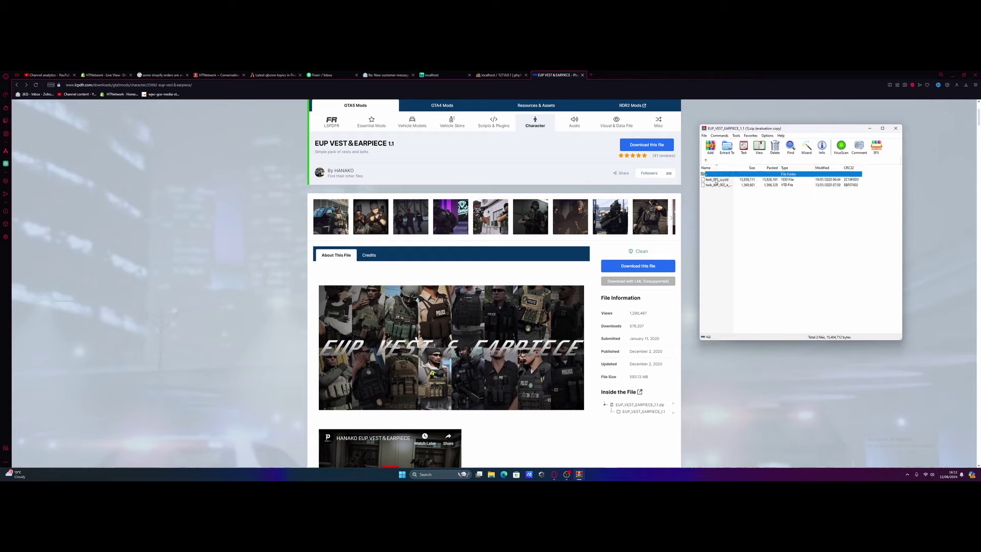
pyautogui.click(714, 180)
pyautogui.press('Home')
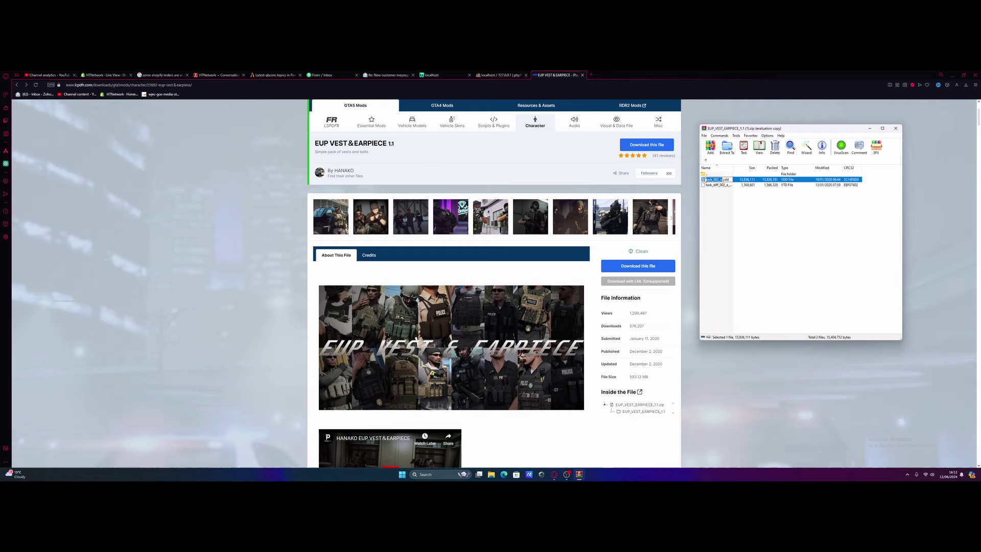
pyautogui.write('mp_m_freemode_01_mp_m_vinewood')
pyautogui.write('_')
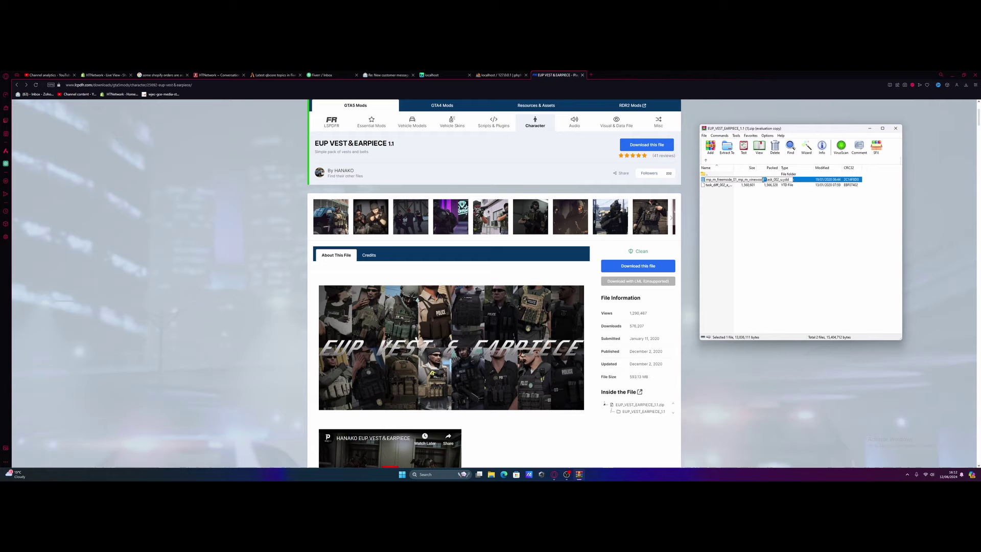
pyautogui.hotkey('shift', 'Home')
pyautogui.click(761, 217)
# Prefix the task_diff texture file with the same folder name, then return to setup3
pyautogui.click(706, 185)
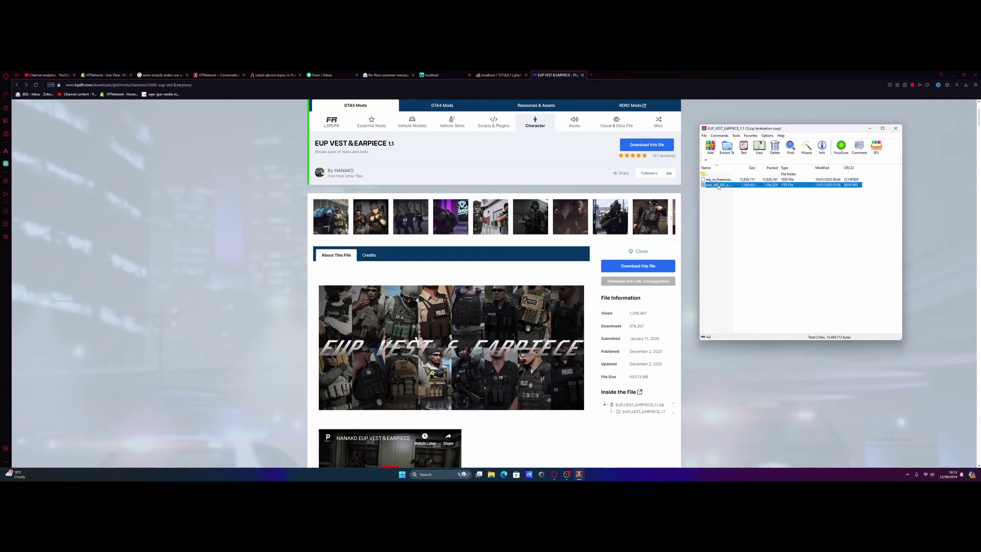
pyautogui.press('F2')
pyautogui.press('Home')
pyautogui.write('mp_m_freemode_01_mp_m_vinewood^')
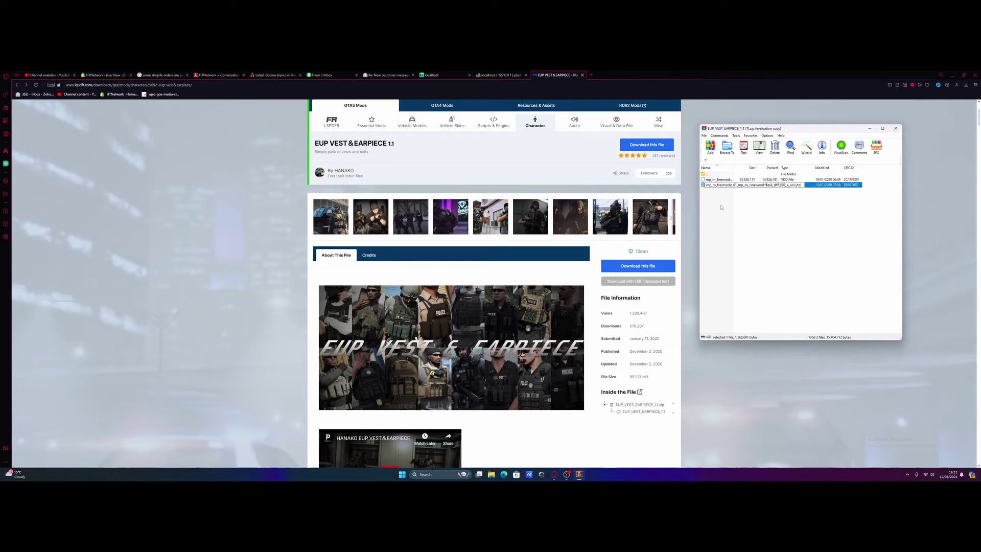
pyautogui.press('Return')
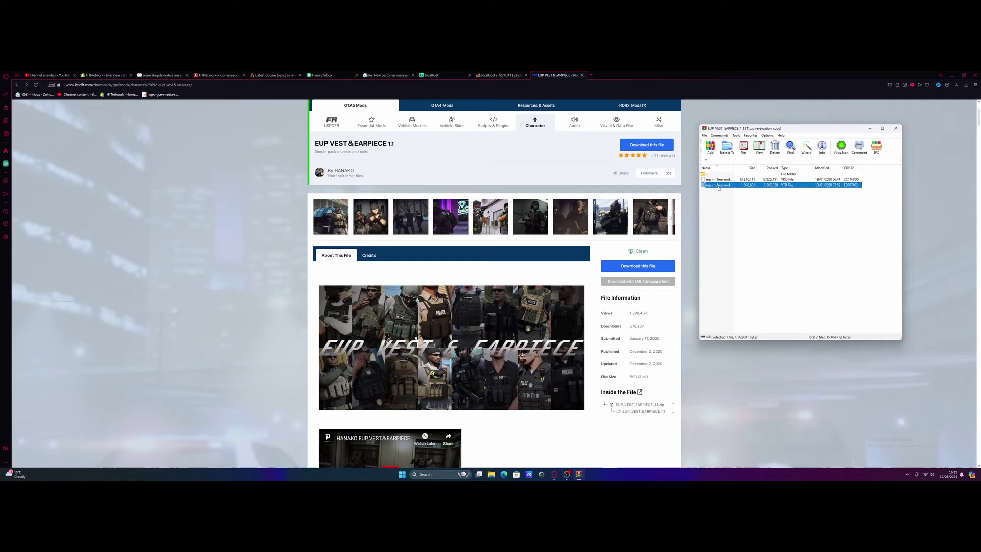
pyautogui.click(706, 161)
# Navigate to vest4 > setup2 > mp_m_freemode_01_mp_heist3 in the archive
pyautogui.click(706, 162)
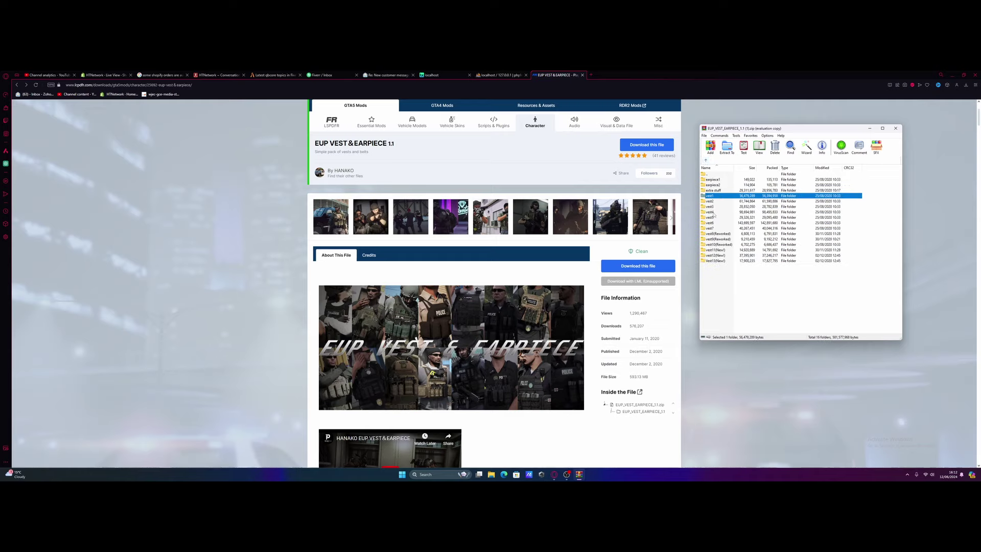
pyautogui.doubleClick(711, 211)
pyautogui.doubleClick(717, 190)
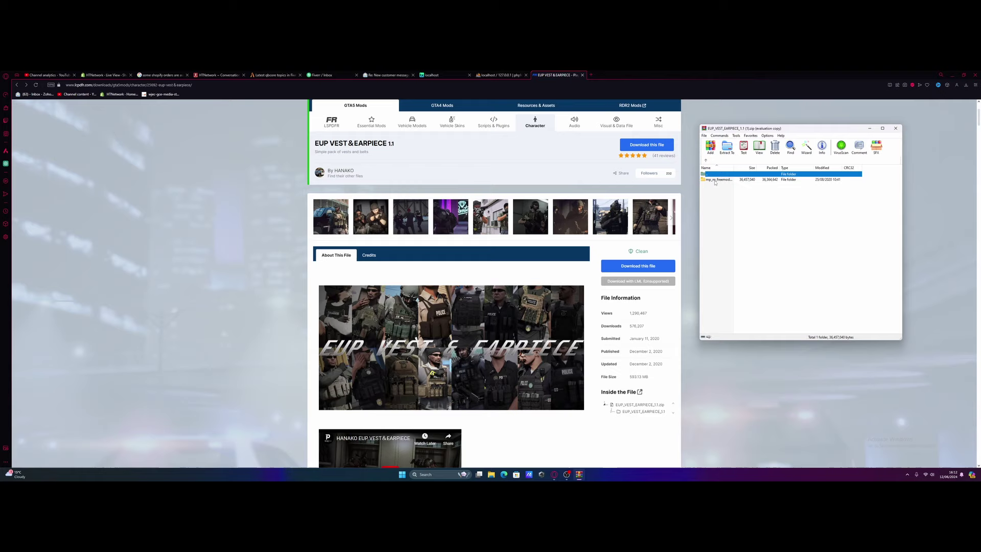
pyautogui.click(716, 181)
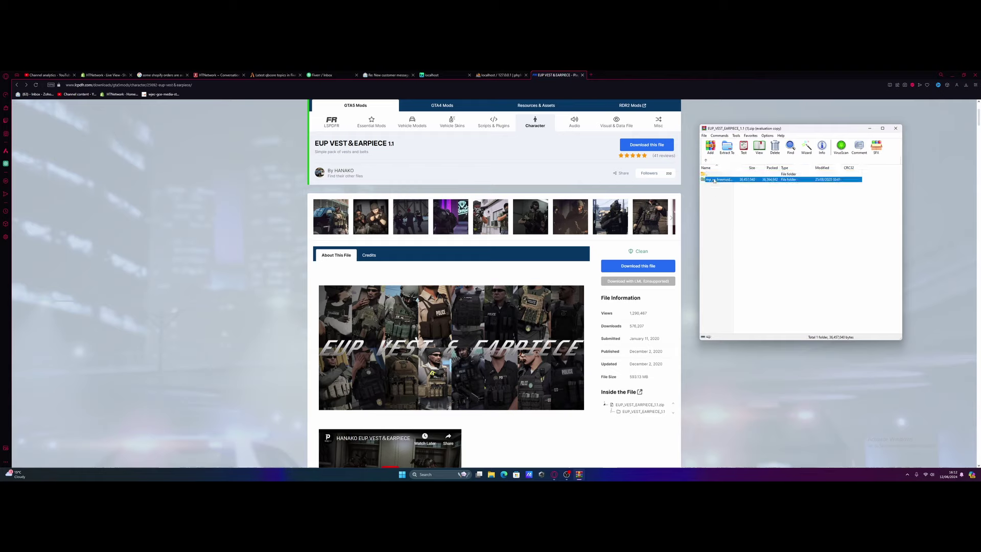
pyautogui.doubleClick(711, 181)
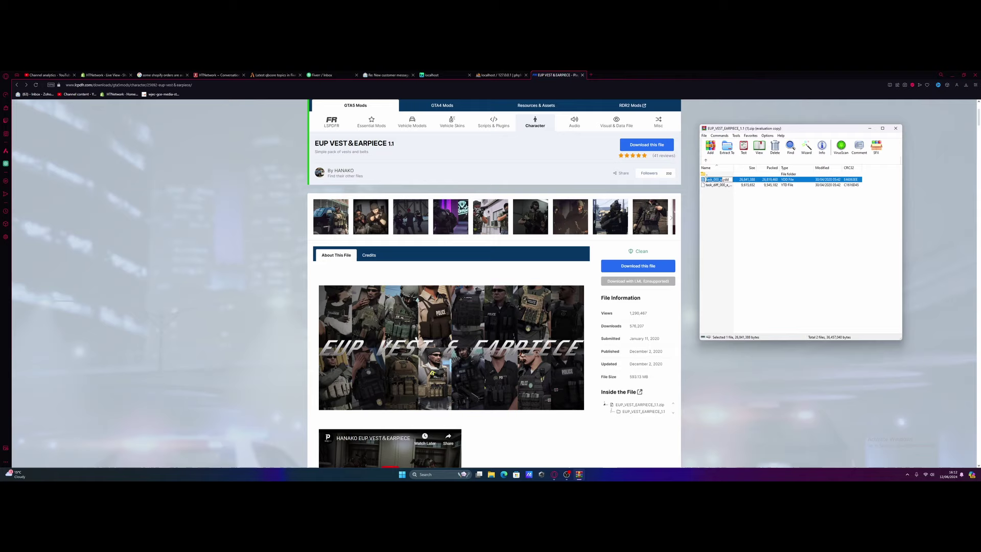
# Prefix task_000_u.ydd and task_diff_000 with the mp_m_freemode_01_mp_heist3 folder name
pyautogui.click(711, 180)
pyautogui.click(726, 194)
pyautogui.click(713, 185)
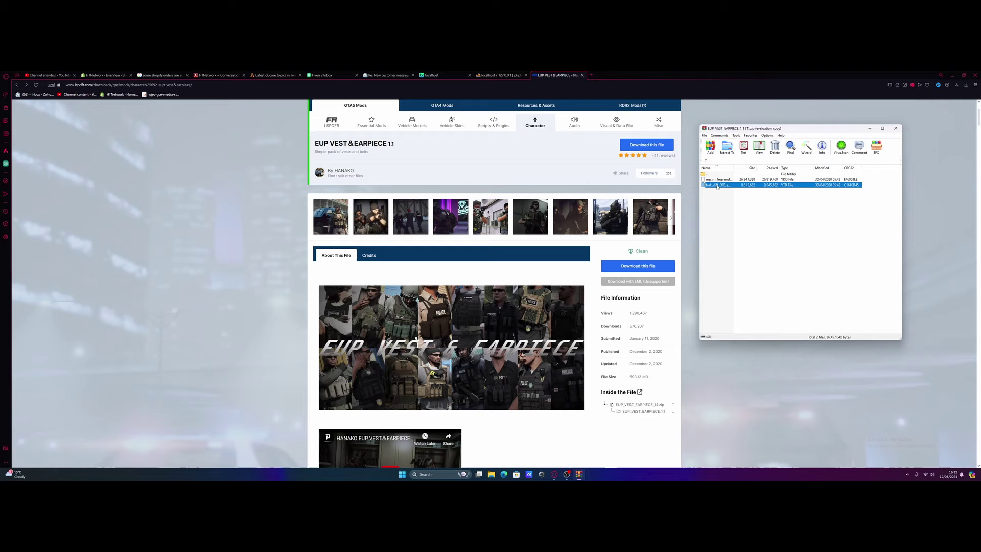
pyautogui.click(713, 185)
pyautogui.write('mp_m_freemode_01_mp_heist3^')
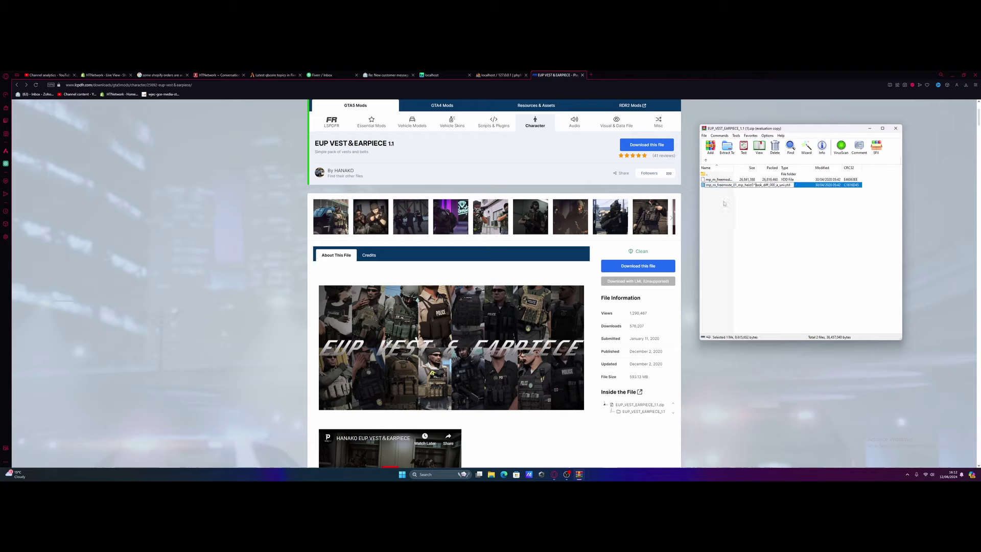
pyautogui.click(732, 203)
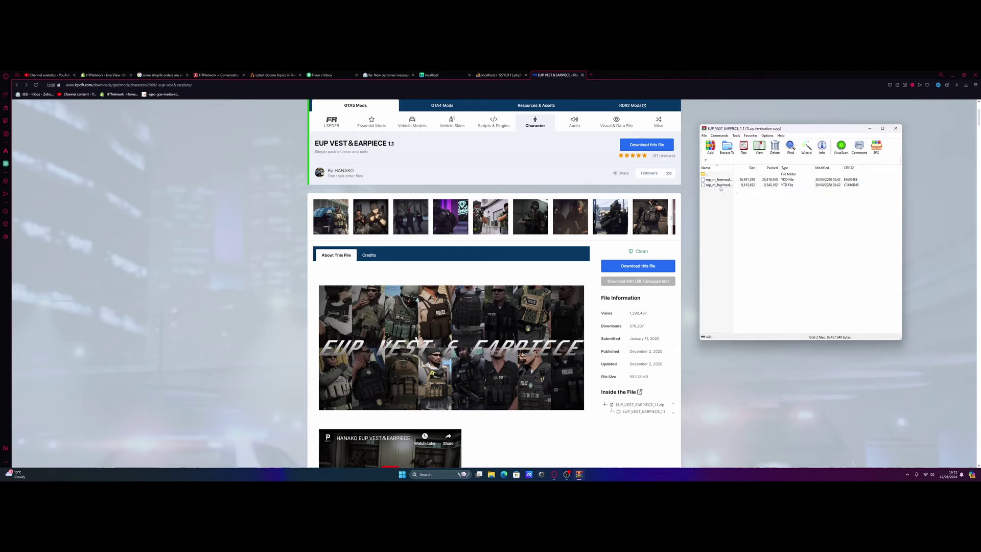
pyautogui.hotkey('ctrl', 'a')
pyautogui.click(748, 202)
# Reopen vest4 > setup2 to verify the renamed files, then go back up
pyautogui.click(704, 161)
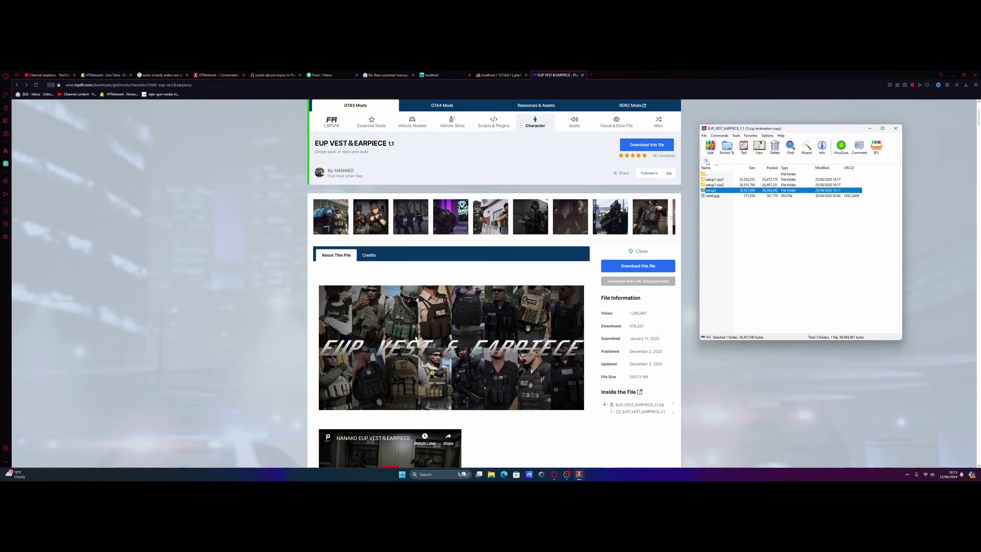
pyautogui.click(707, 162)
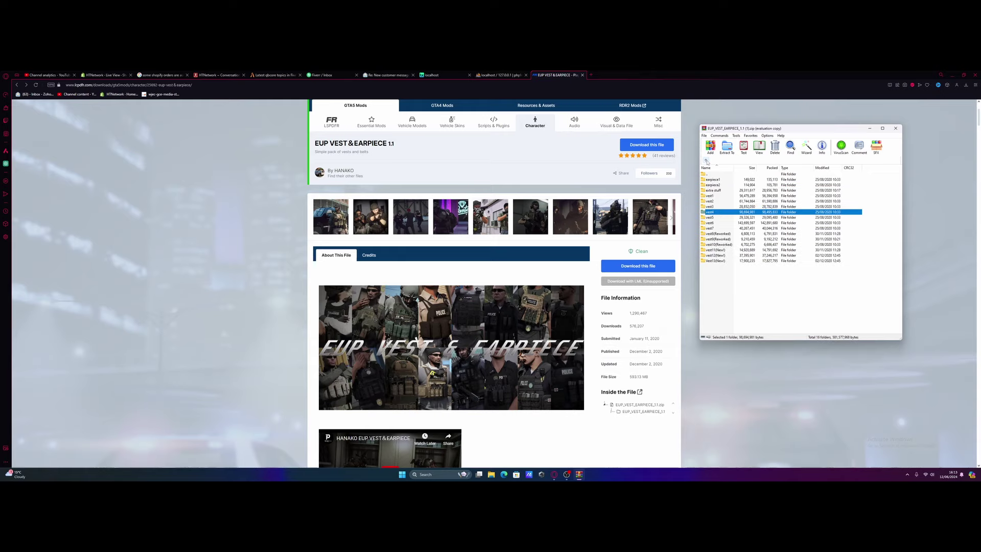
pyautogui.doubleClick(710, 212)
pyautogui.doubleClick(711, 190)
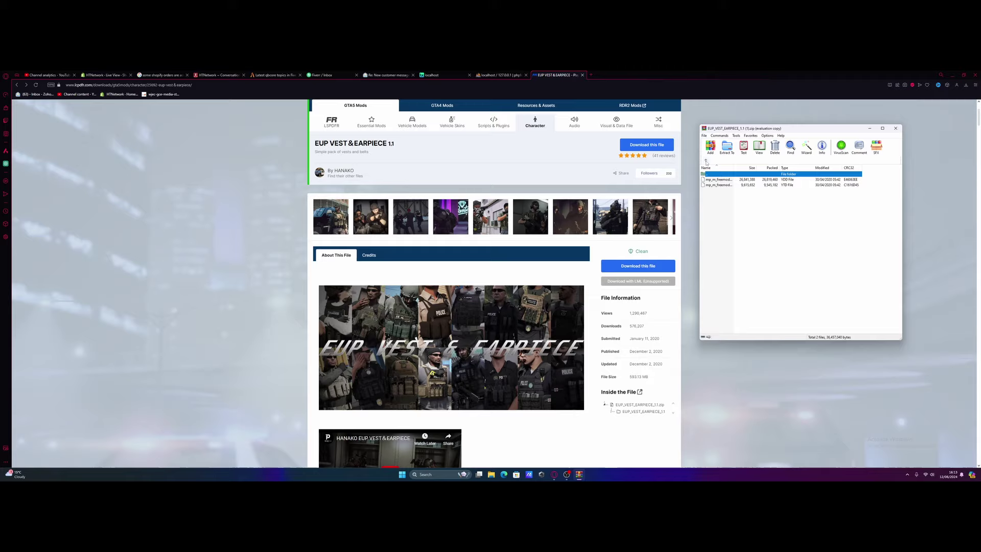
pyautogui.click(707, 162)
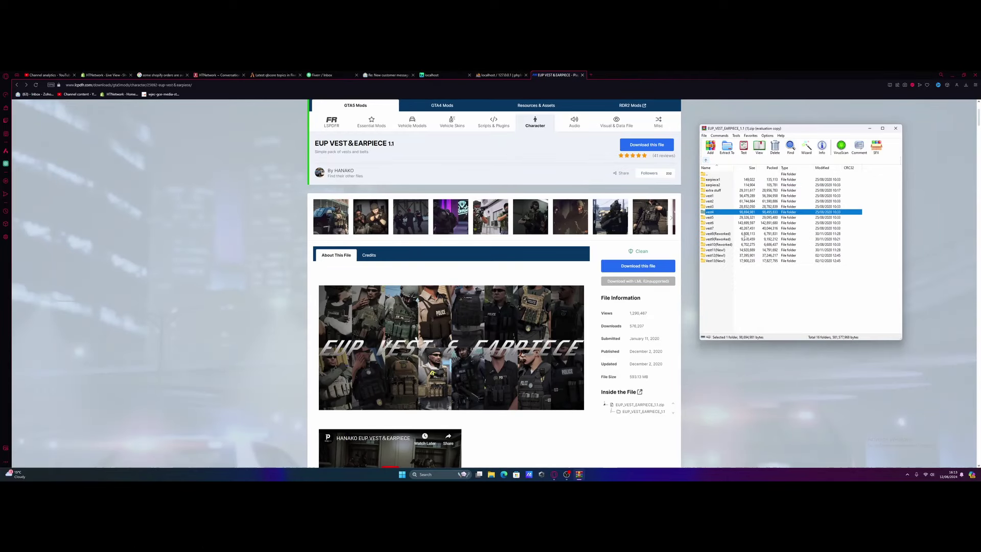
# Browse from the desktop through HTNV2.3 > QBCORE > txData > QBCoreFramework_61BA8E.base > resources
pyautogui.click(953, 74)
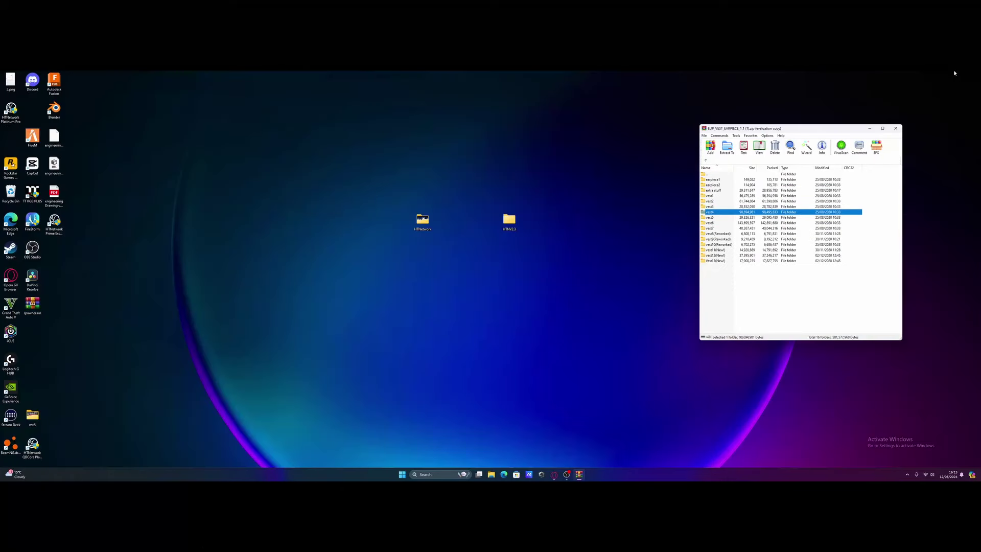
pyautogui.doubleClick(511, 228)
pyautogui.click(343, 171)
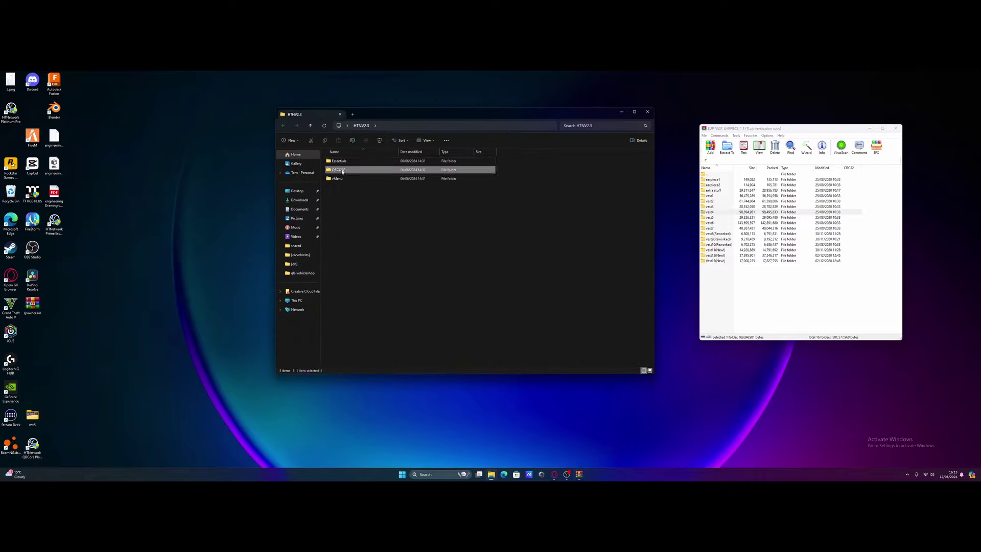
pyautogui.doubleClick(341, 171)
pyautogui.doubleClick(342, 170)
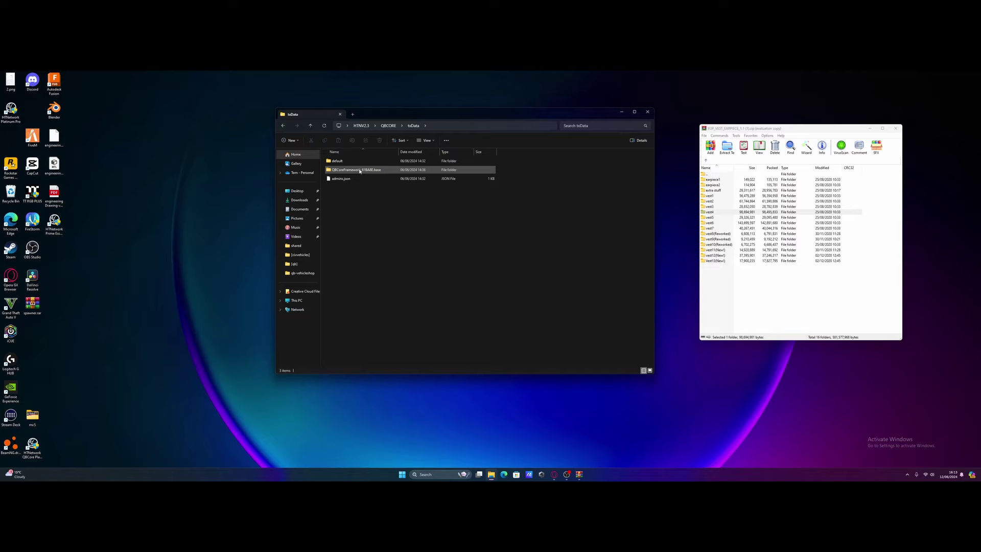
pyautogui.doubleClick(361, 171)
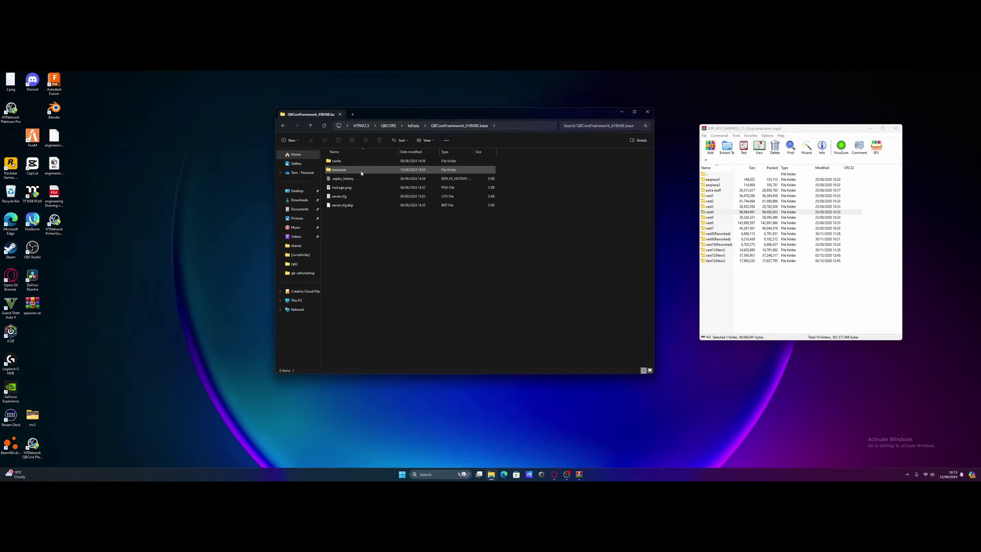
pyautogui.doubleClick(357, 174)
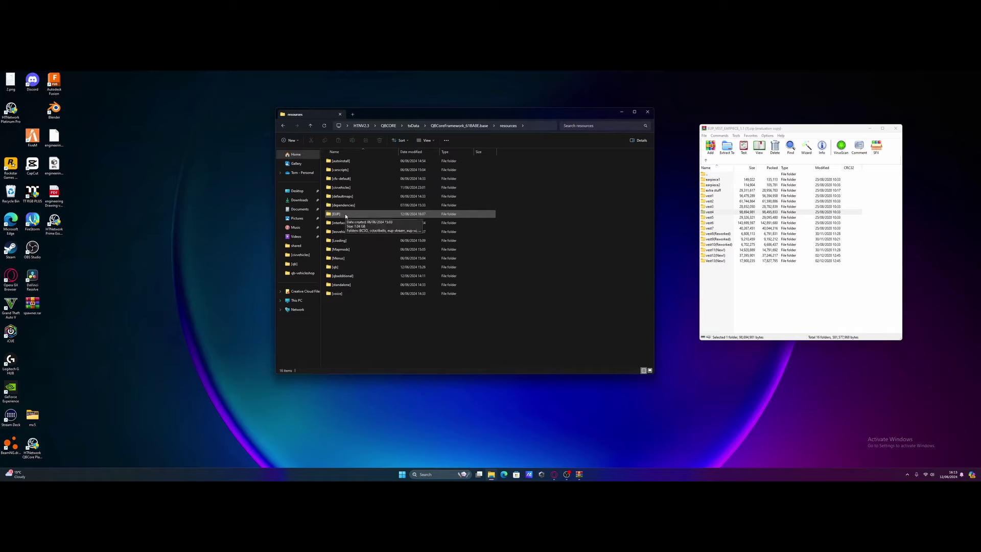
pyautogui.rightClick(396, 297)
pyautogui.moveTo(411, 341)
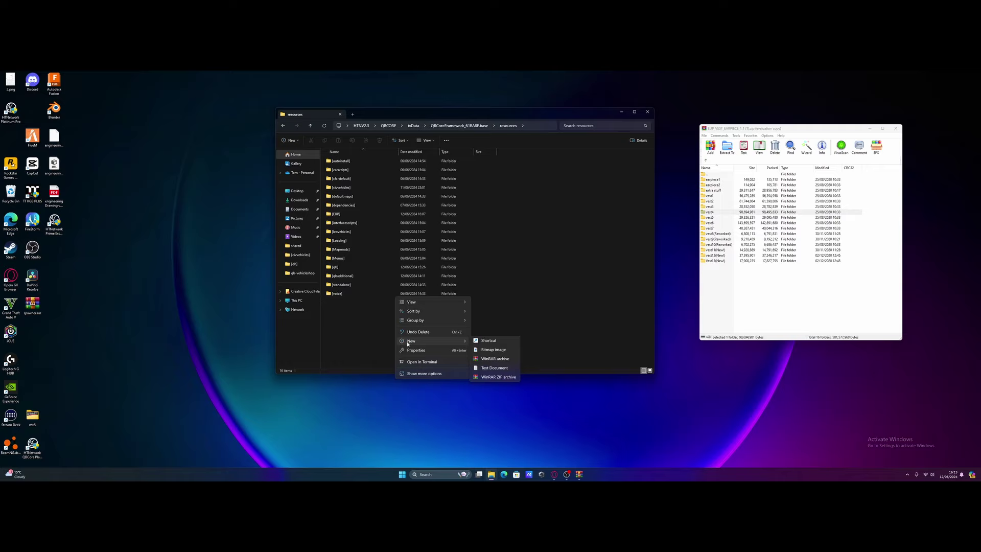
pyautogui.click(473, 342)
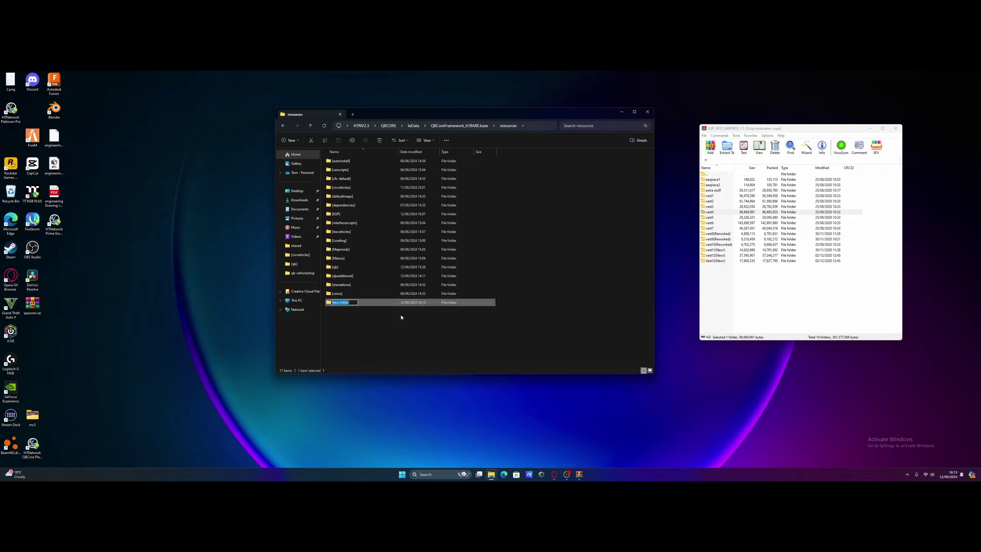
pyautogui.write('[')
pyautogui.click(357, 313)
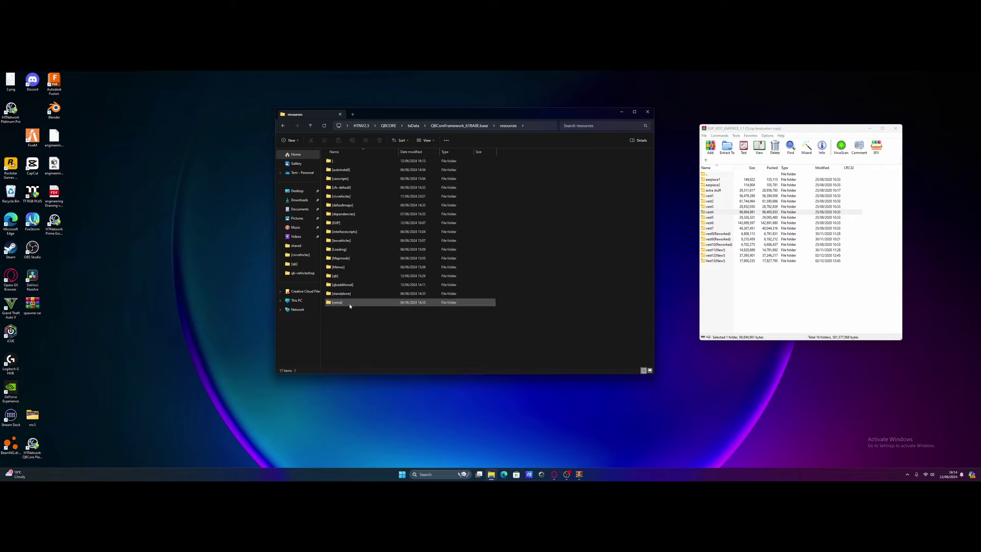
pyautogui.click(353, 161)
pyautogui.click(380, 140)
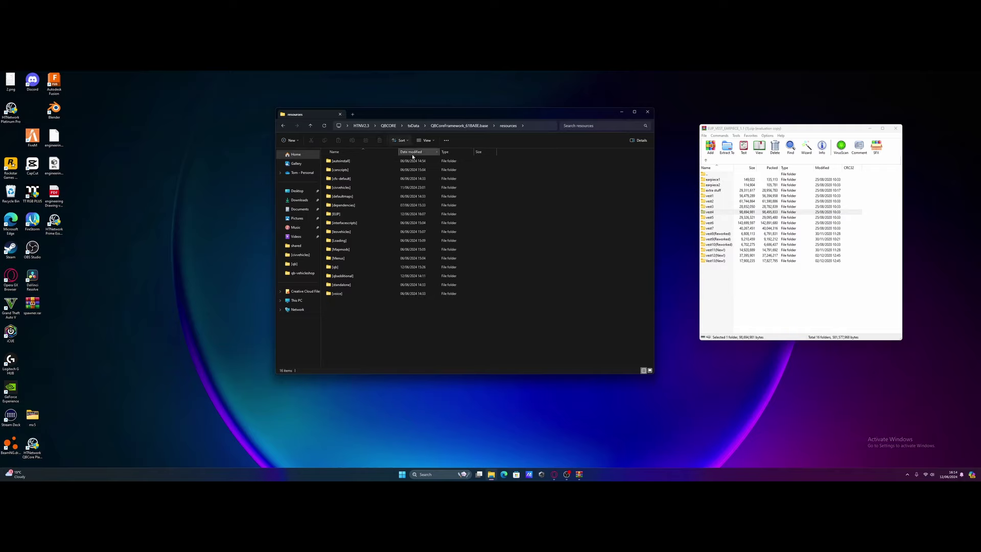
# Open [EUP], move the WinRAR archive to its root, and inspect eup-stream's layout
pyautogui.doubleClick(370, 214)
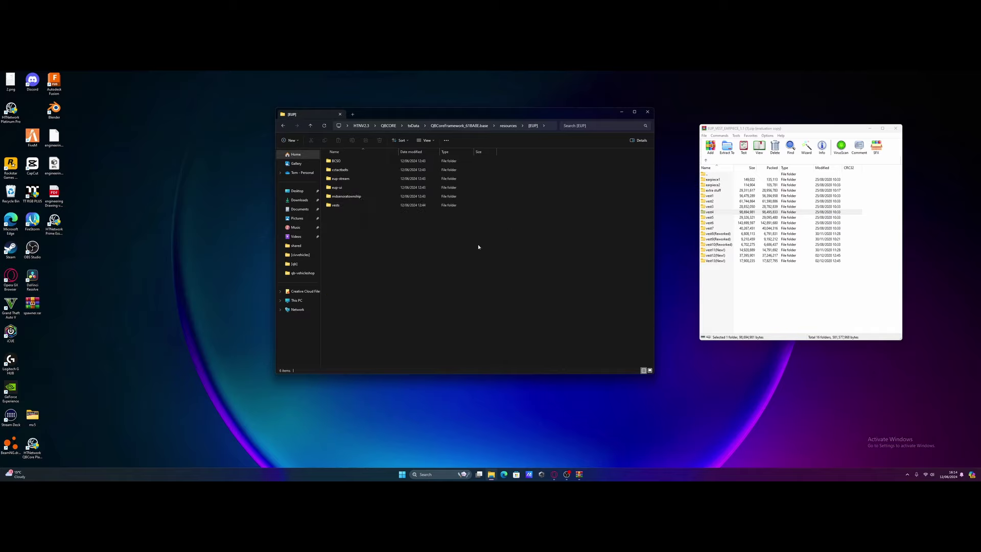
pyautogui.rightClick(360, 227)
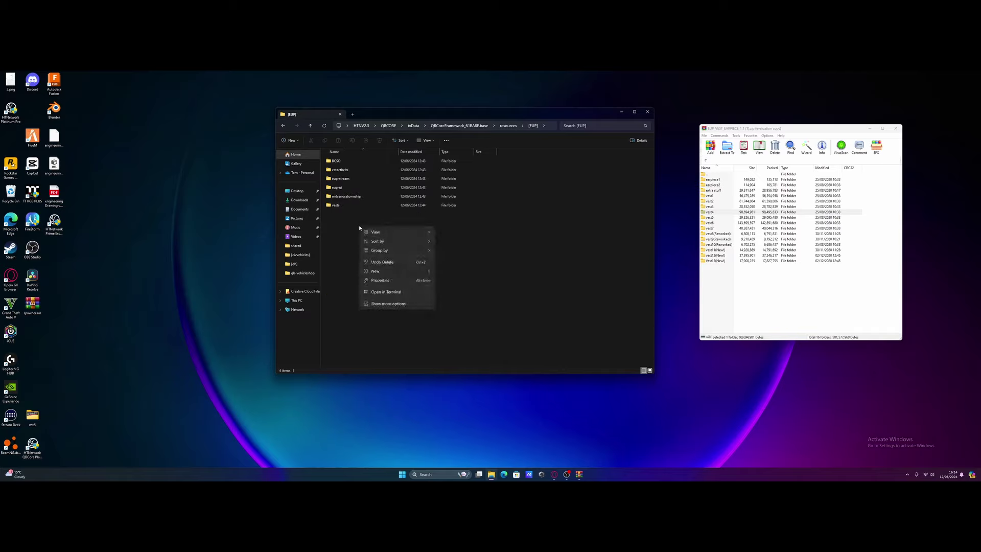
pyautogui.click(435, 220)
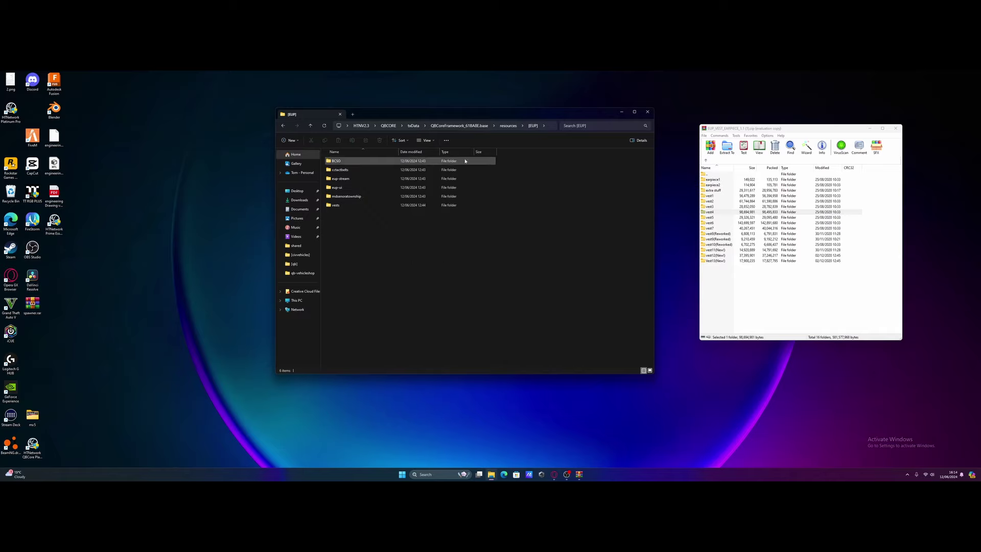
pyautogui.click(781, 284)
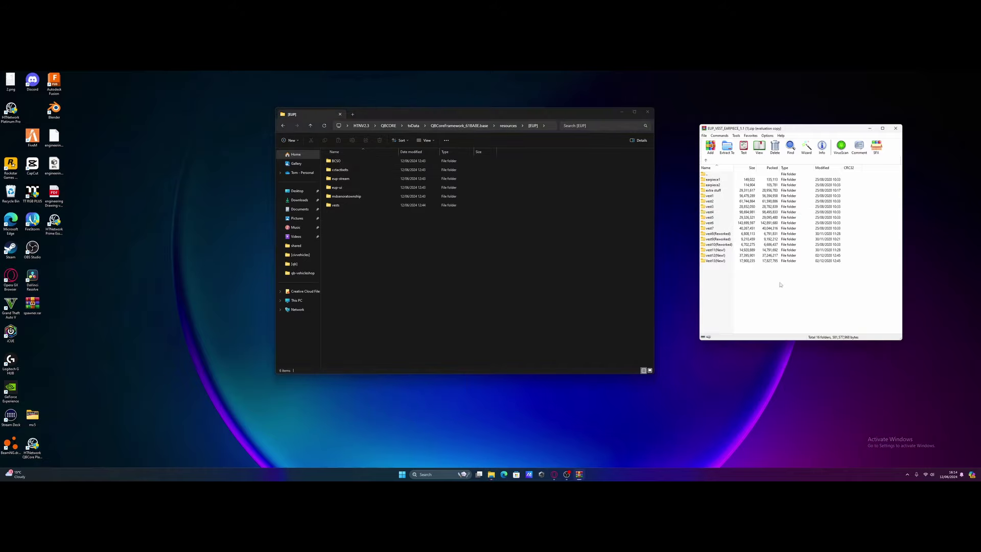
pyautogui.click(706, 162)
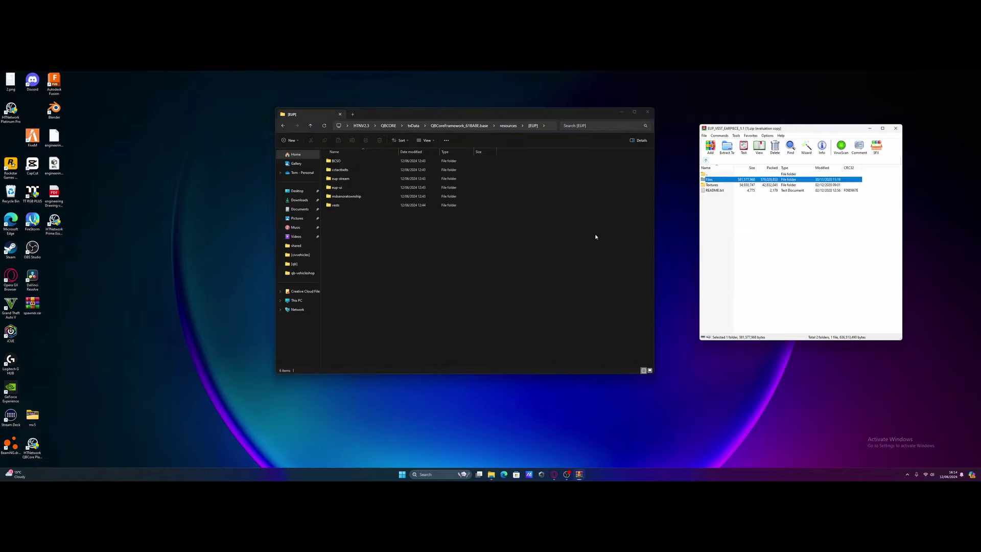
pyautogui.doubleClick(340, 178)
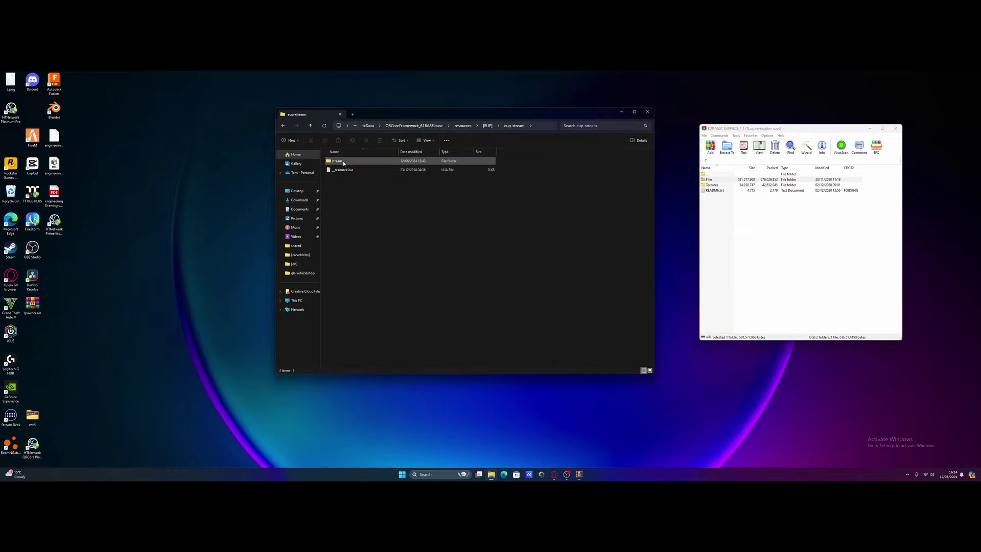
pyautogui.click(283, 126)
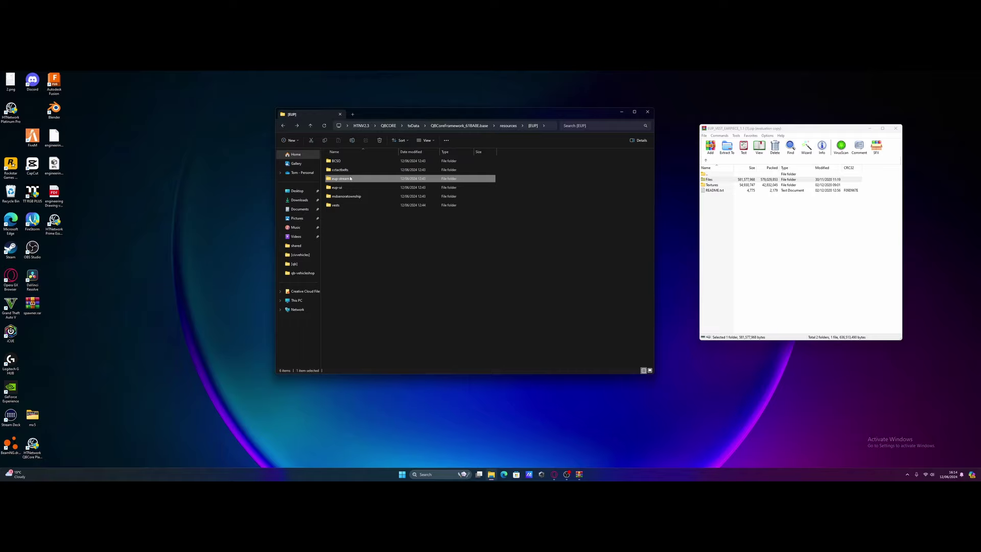
# Create a new folder named policeclothing inside [EUP]
pyautogui.click(525, 264)
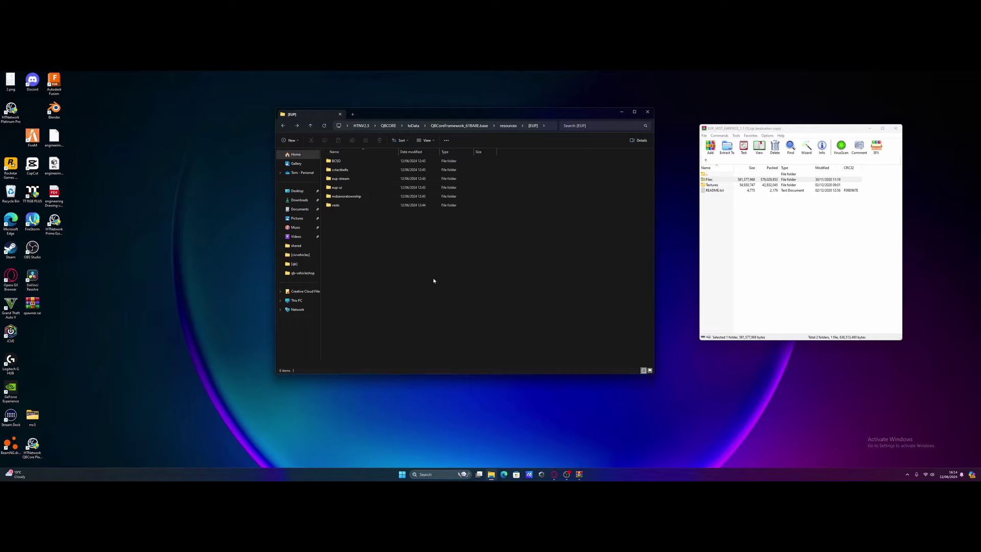
pyautogui.rightClick(386, 236)
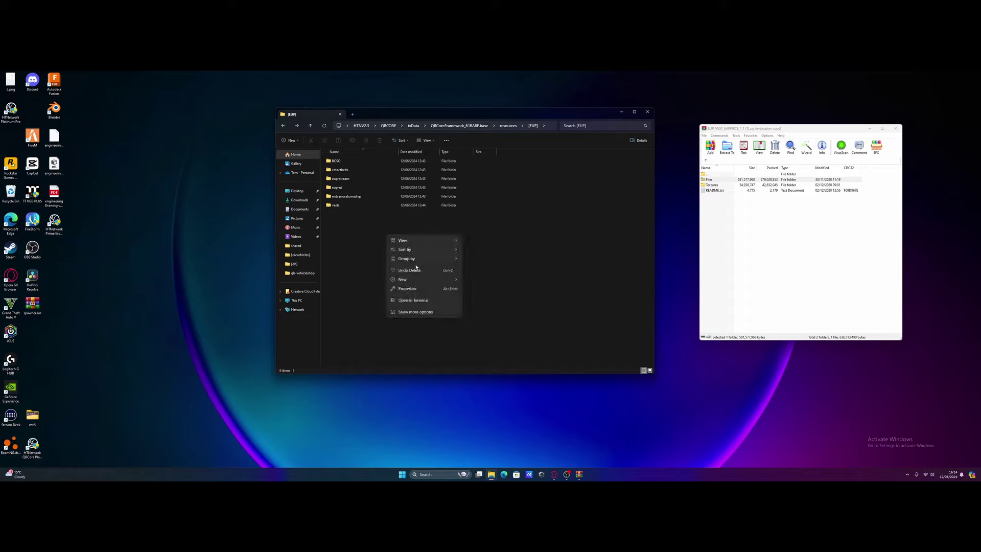
pyautogui.moveTo(434, 280)
pyautogui.click(480, 283)
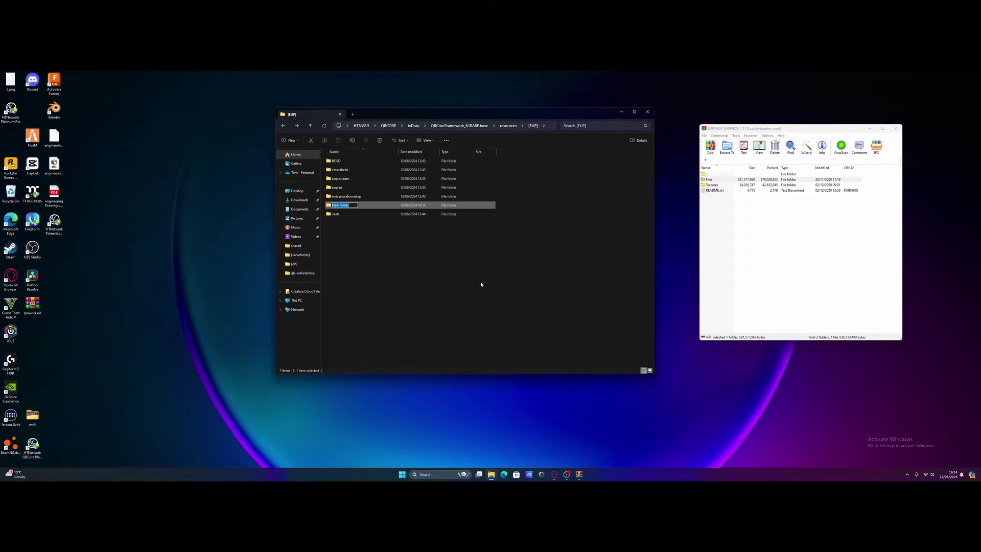
pyautogui.write('policeclothing')
pyautogui.press('Return')
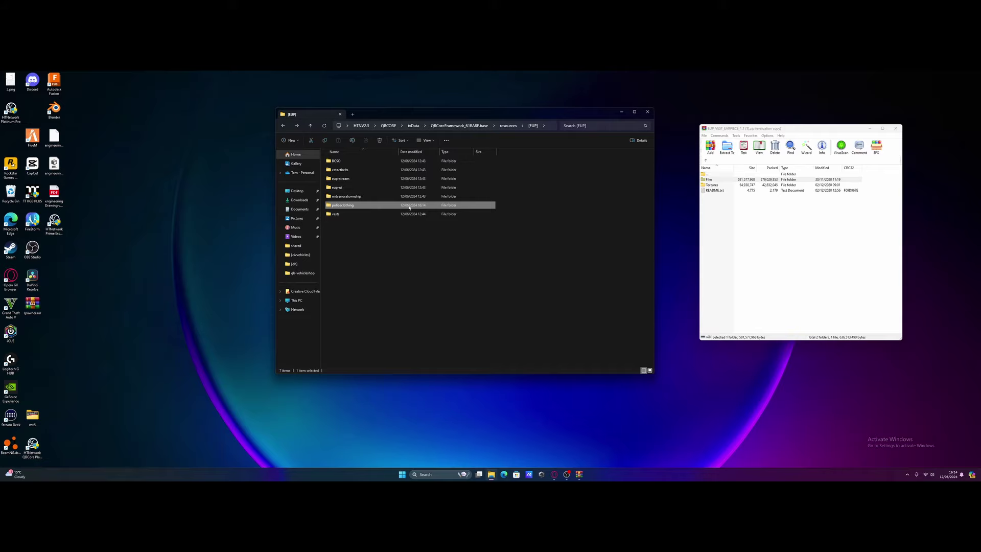
# Inside policeclothing, create an empty folder named stream
pyautogui.doubleClick(409, 207)
pyautogui.rightClick(454, 226)
pyautogui.moveTo(483, 273)
pyautogui.click(545, 274)
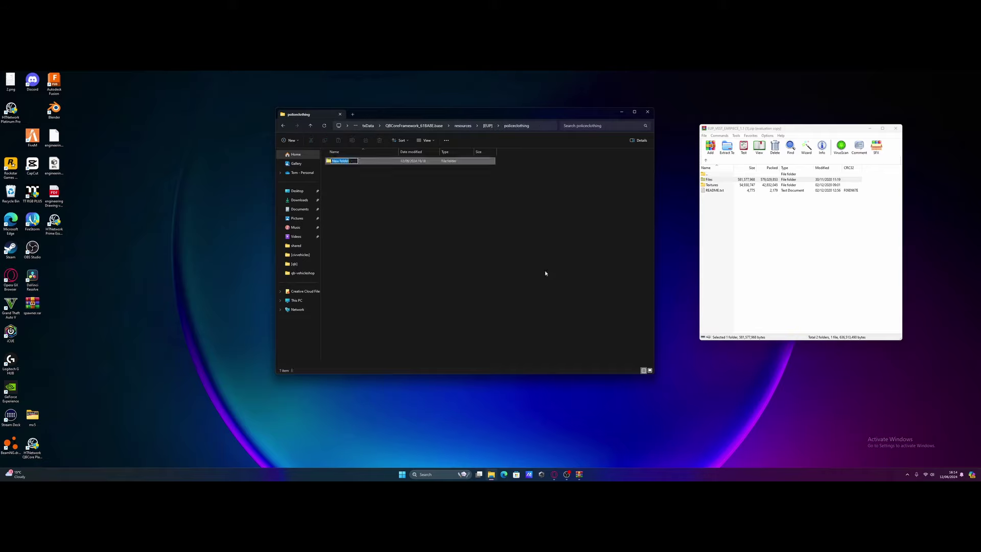
pyautogui.write('stream')
pyautogui.press('Return')
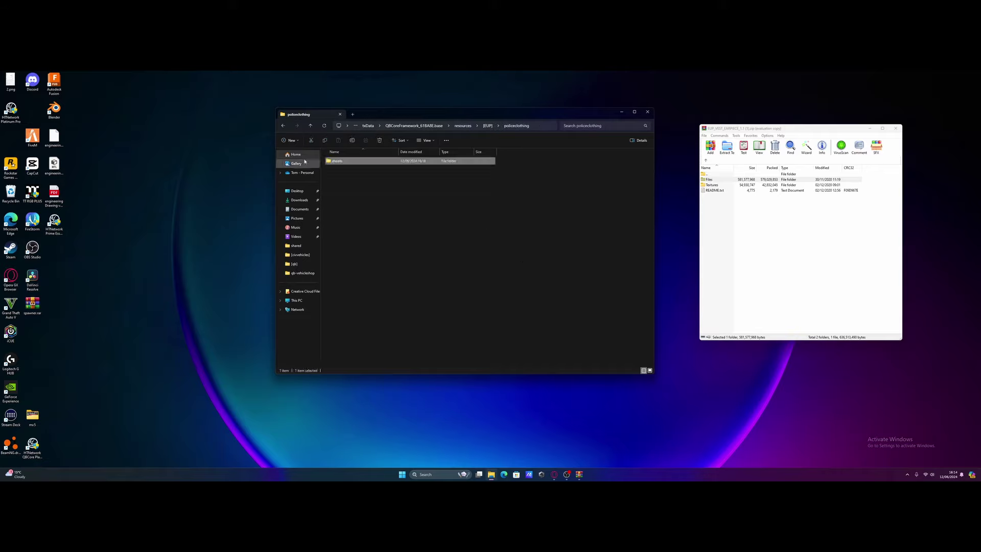
pyautogui.doubleClick(351, 162)
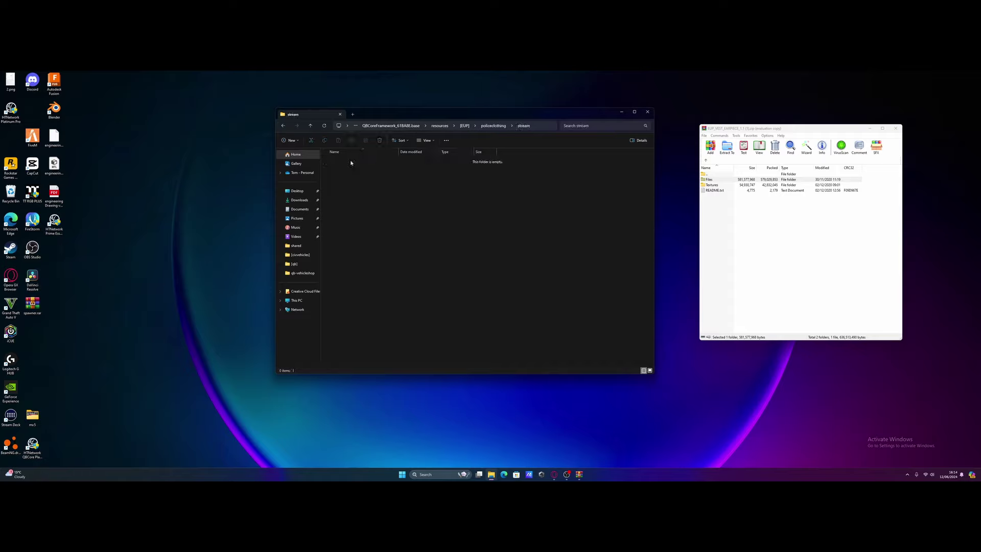
pyautogui.click(494, 127)
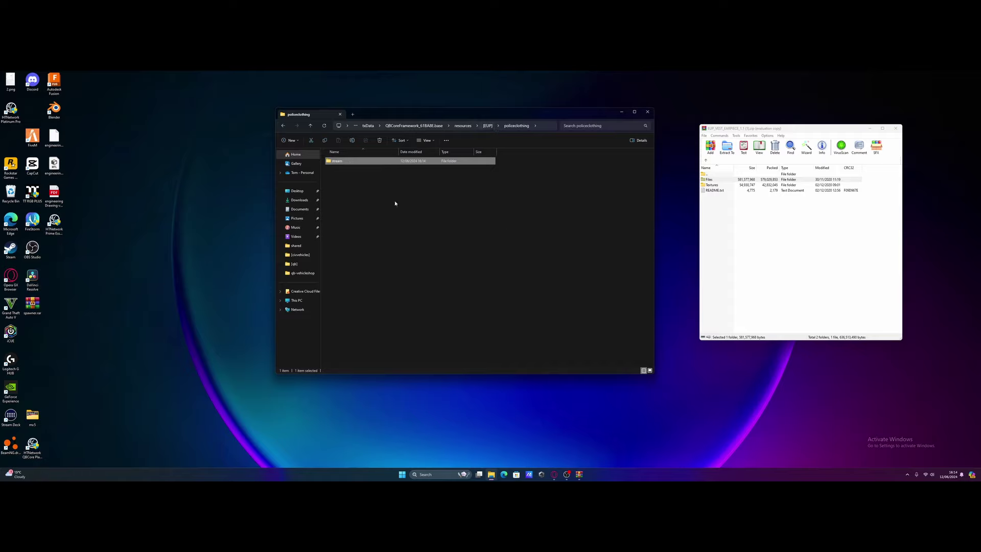
# Create a blank text document renamed fxmanifest.lua beside stream, accepting the extension change
pyautogui.rightClick(365, 187)
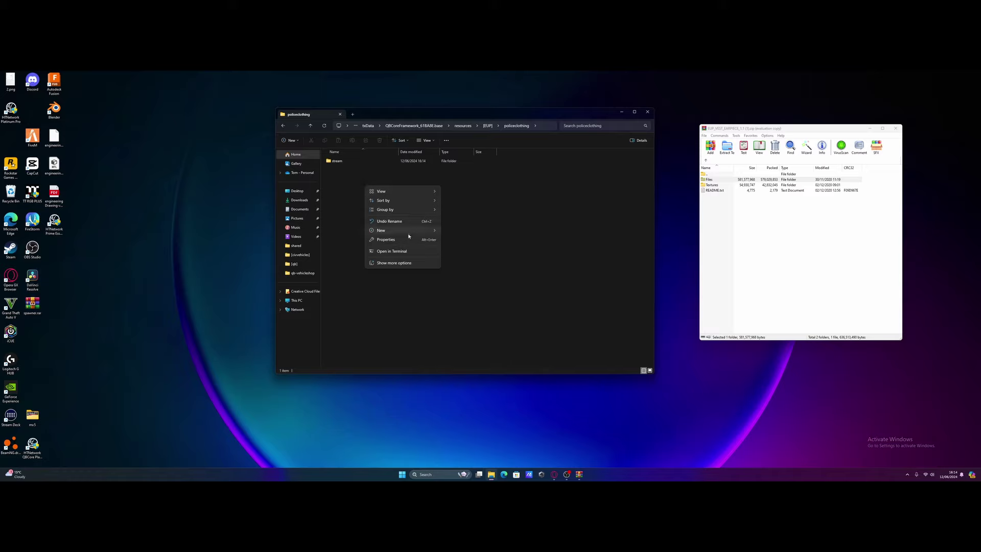
pyautogui.moveTo(409, 230)
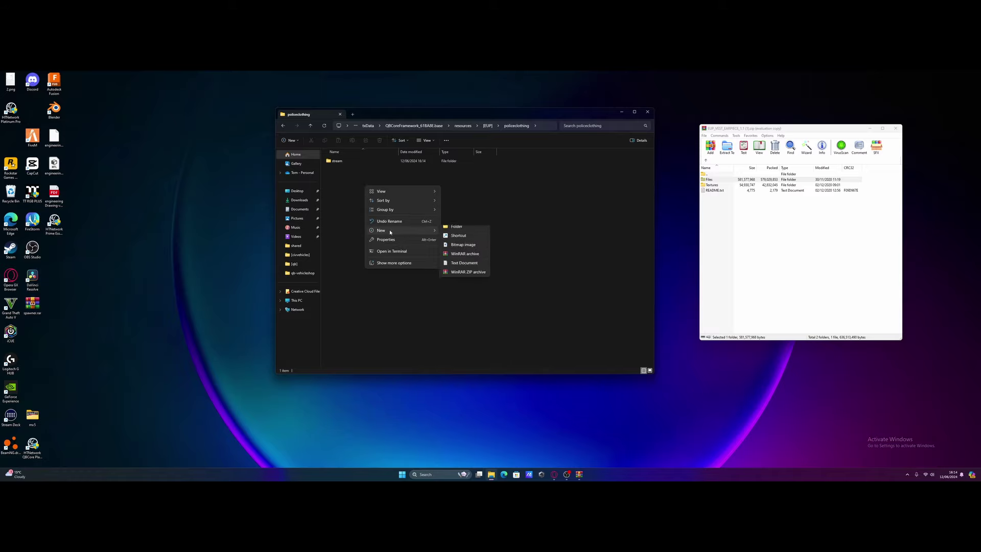
pyautogui.click(465, 268)
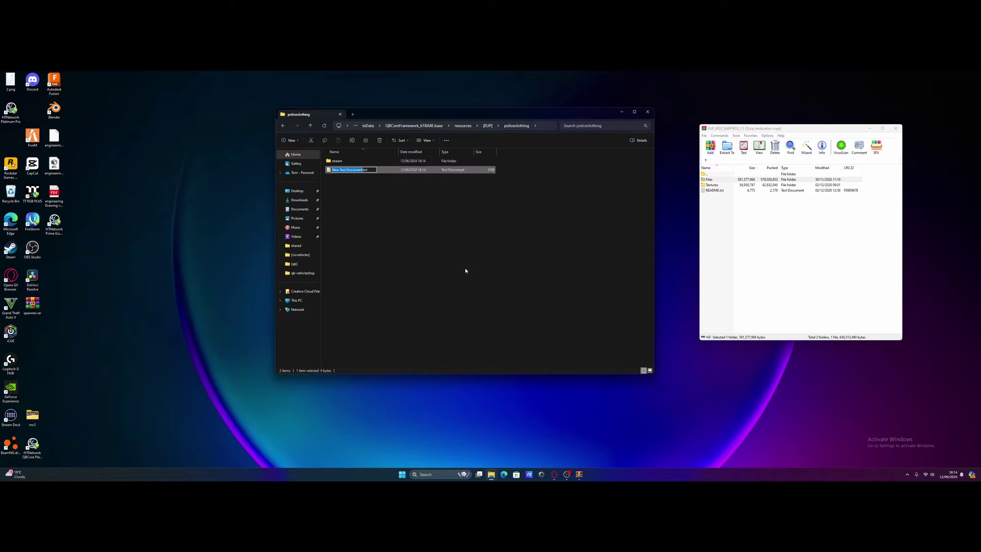
pyautogui.write('fxmanifest.lua')
pyautogui.press('Return')
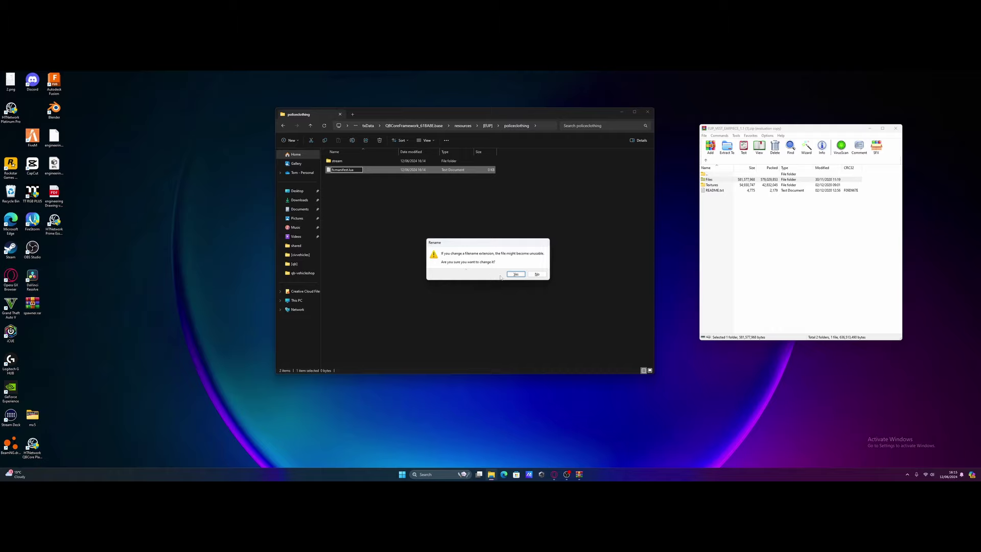
pyautogui.click(516, 274)
pyautogui.click(345, 210)
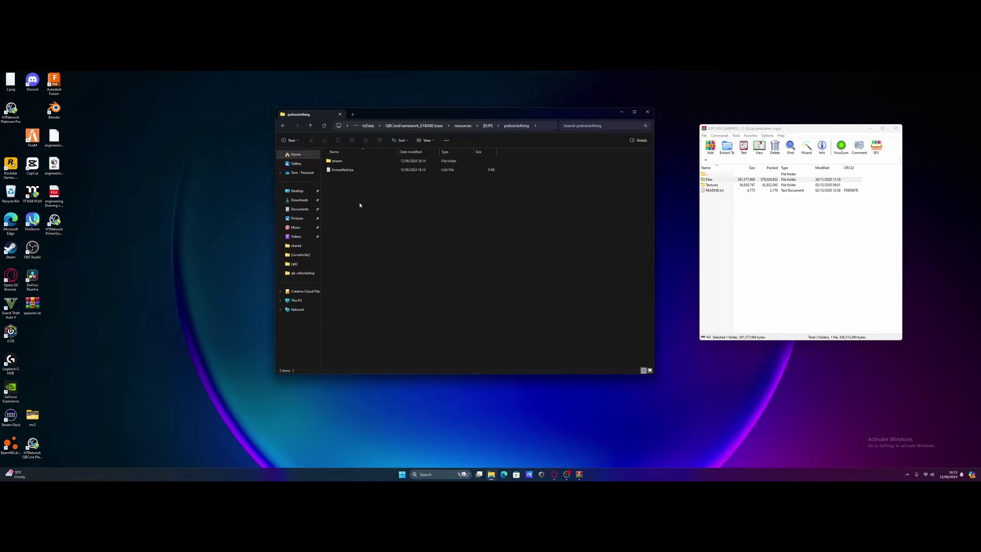
# Drag vest1's two mp_m_freemode YDD and YTD files from the archive into the stream folder
pyautogui.doubleClick(338, 161)
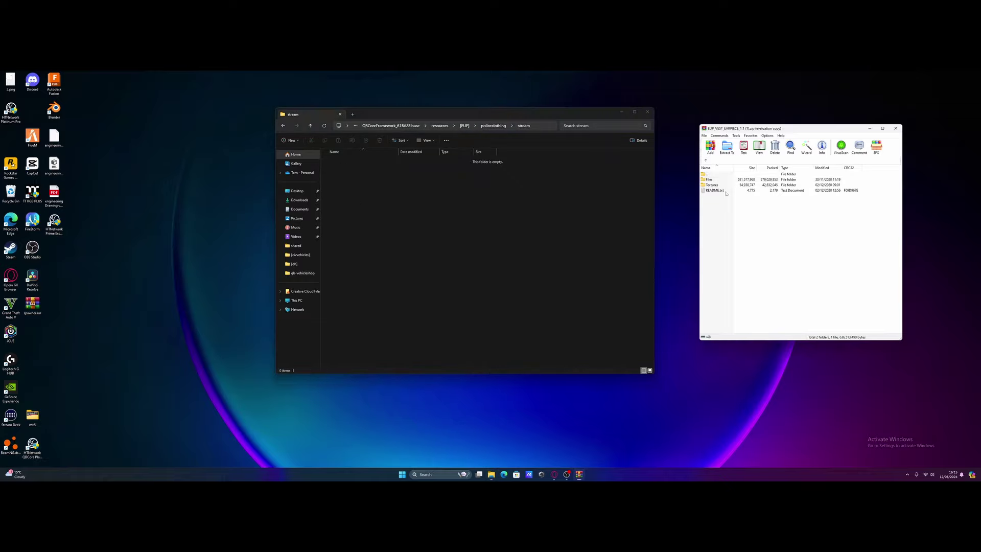
pyautogui.doubleClick(710, 180)
pyautogui.click(716, 196)
pyautogui.doubleClick(716, 197)
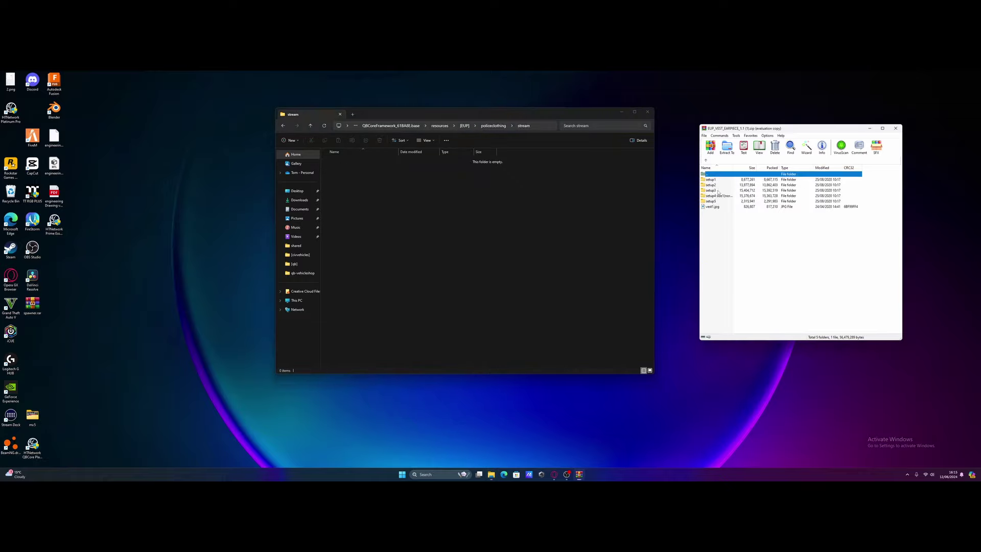
pyautogui.doubleClick(715, 192)
pyautogui.doubleClick(714, 179)
pyautogui.moveTo(738, 209)
pyautogui.mouseDown()
pyautogui.moveTo(716, 183)
pyautogui.moveTo(534, 216)
pyautogui.mouseUp()
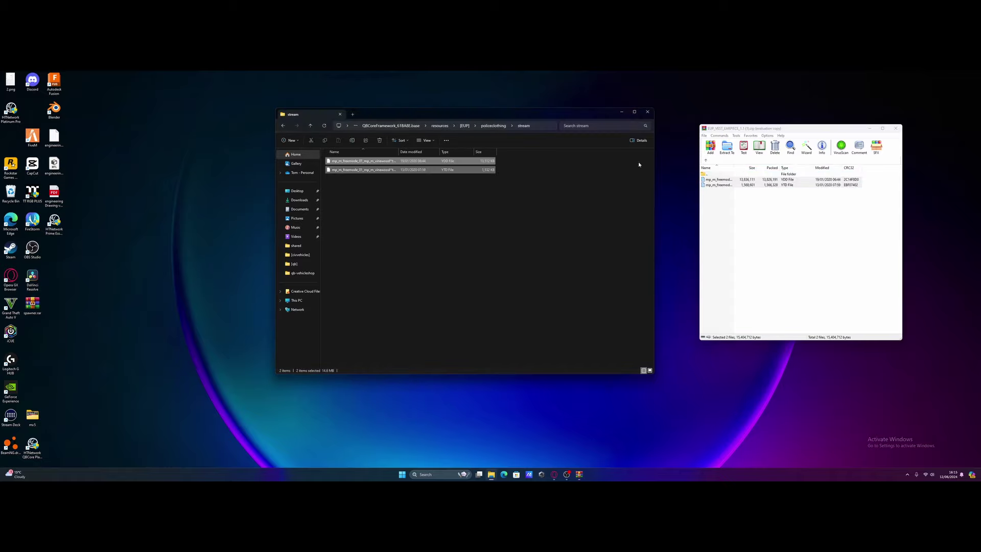
# Return the archive to its top level and close WinRAR
pyautogui.click(706, 162)
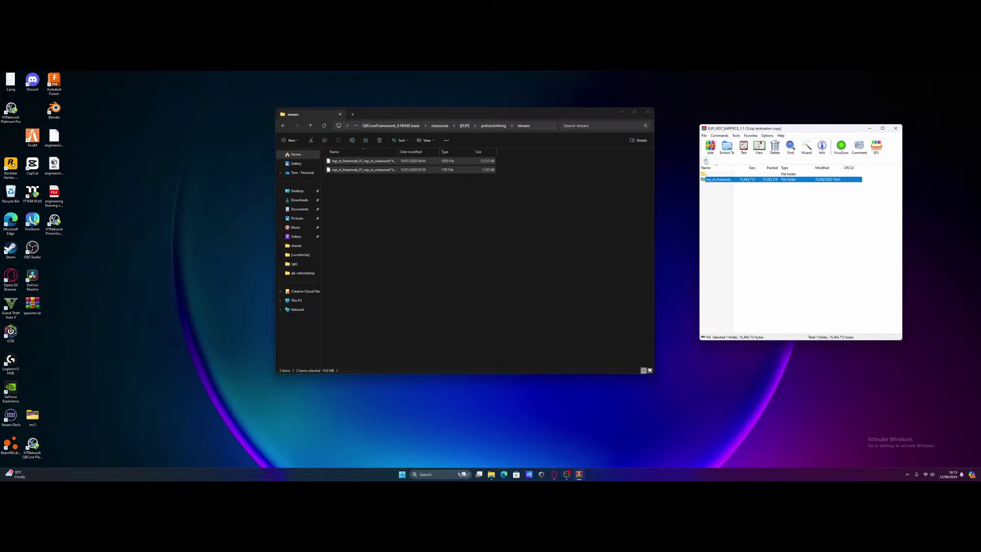
pyautogui.click(706, 162)
pyautogui.click(896, 130)
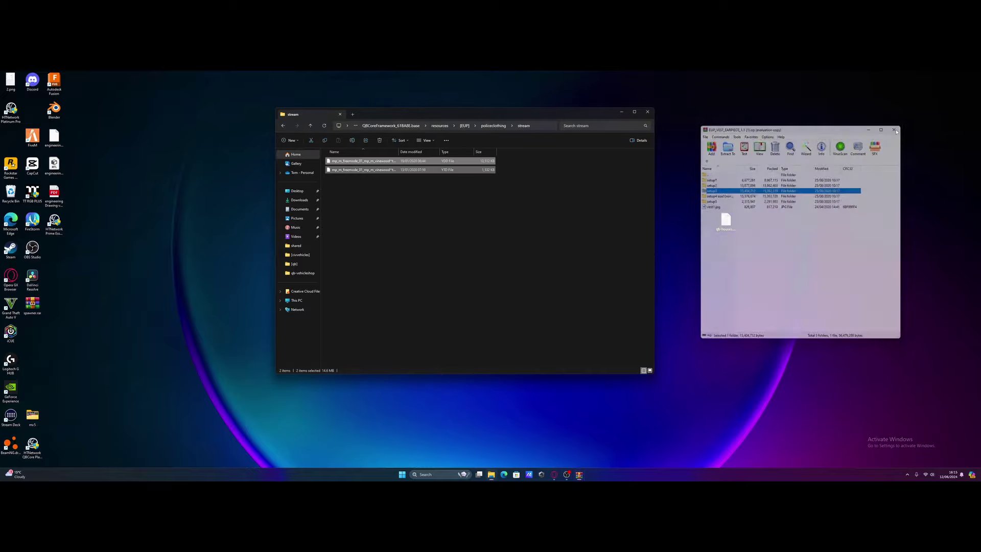
# Open server.cfg from the server's base folder in Notepad
pyautogui.click(441, 126)
pyautogui.click(347, 214)
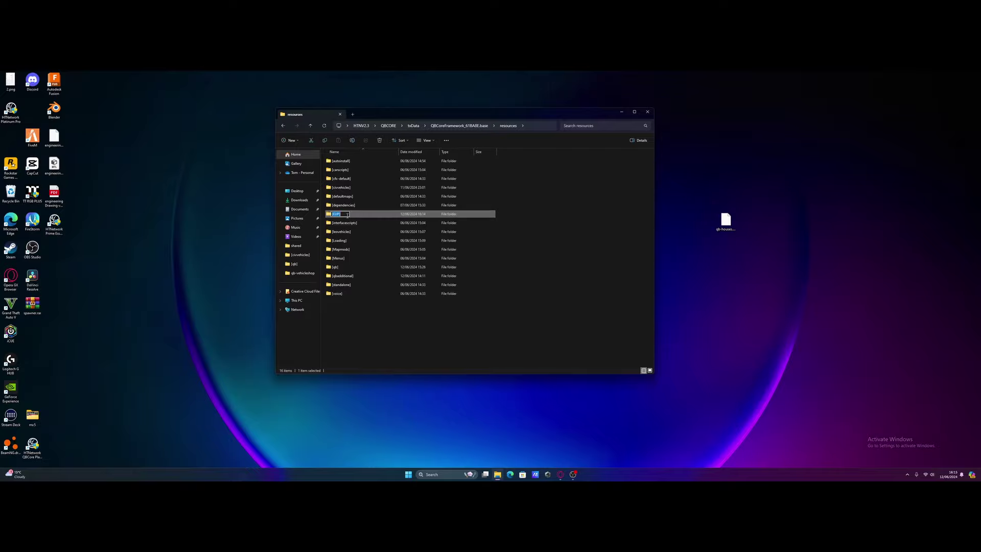
pyautogui.click(460, 125)
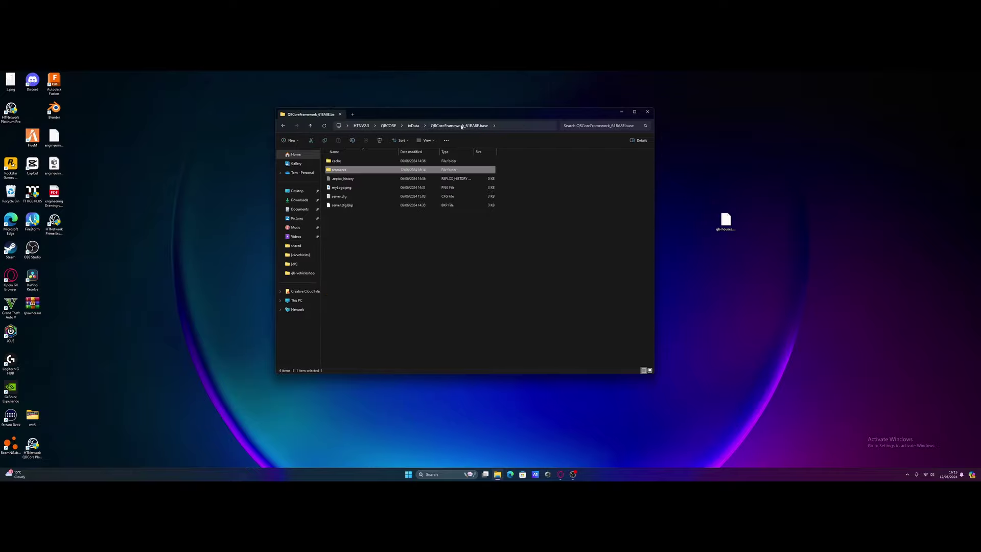
pyautogui.click(369, 198)
pyautogui.doubleClick(369, 198)
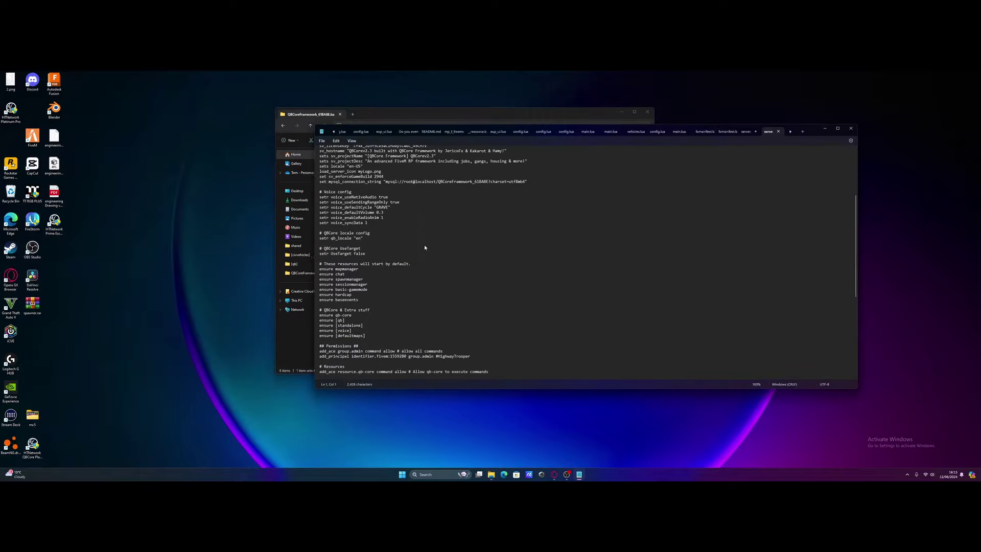
# Add an 'ensure [EUP]' line after the last ensure entry in server.cfg and close Notepad
pyautogui.scroll(-10, 401, 290)
pyautogui.click(380, 374)
pyautogui.write('ensur')
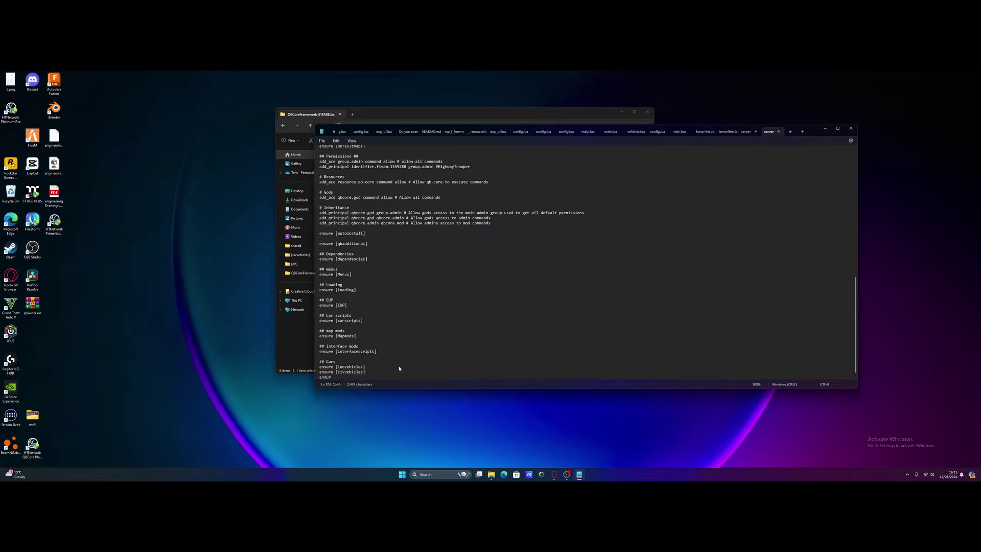
pyautogui.write('e [EUP]')
pyautogui.click(851, 128)
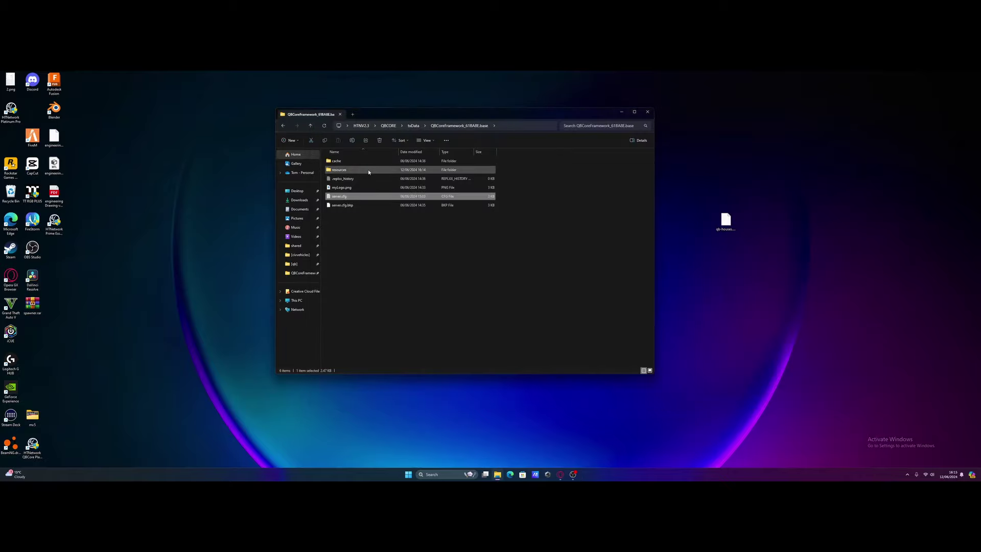
pyautogui.click(388, 126)
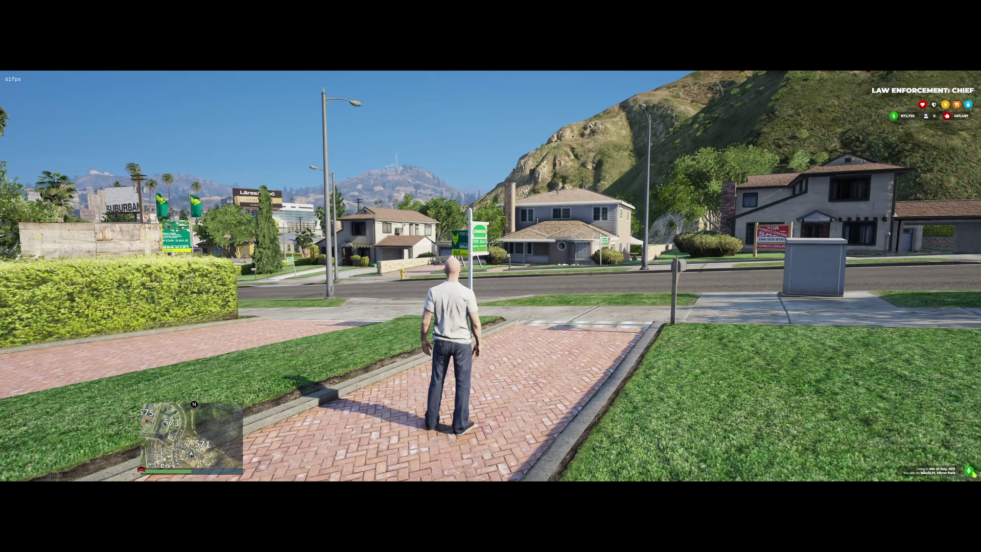
# Run /admin and open the Give Clothing Menu for your own player
pyautogui.write('t/admin')
pyautogui.press('Return')
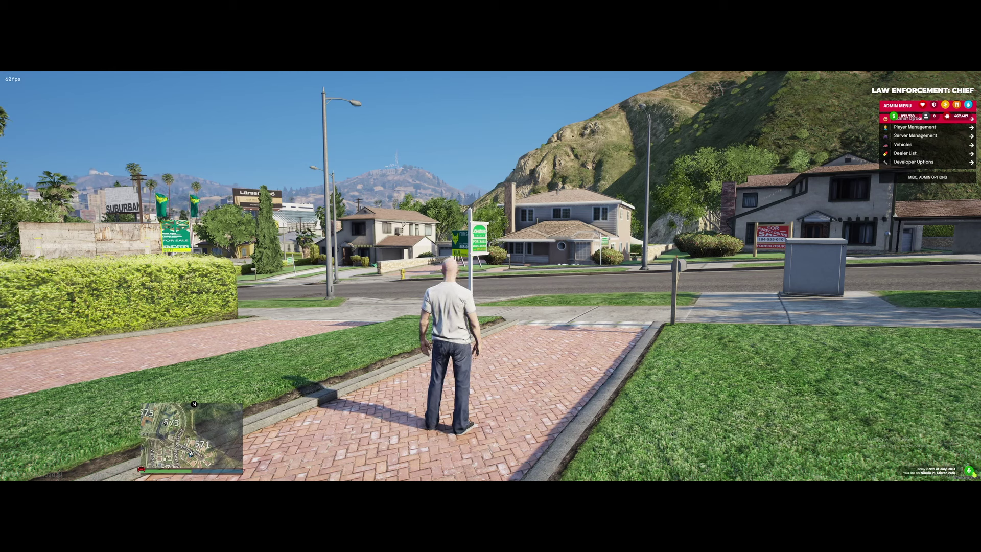
pyautogui.press('Down')
pyautogui.press('Return')
pyautogui.press('Return')
pyautogui.press('Up')
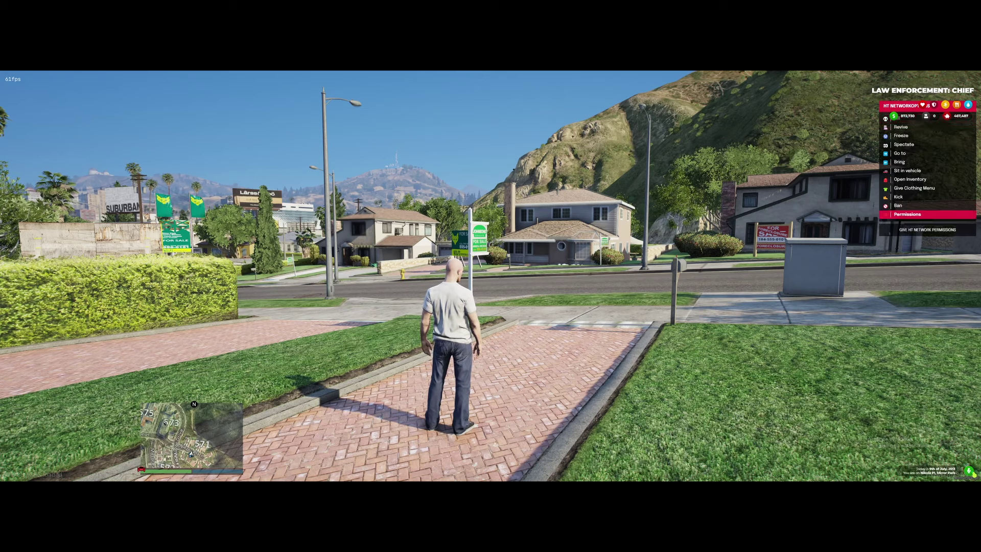
pyautogui.press('Up')
pyautogui.press('Up')
pyautogui.press('Up')
pyautogui.press('Return')
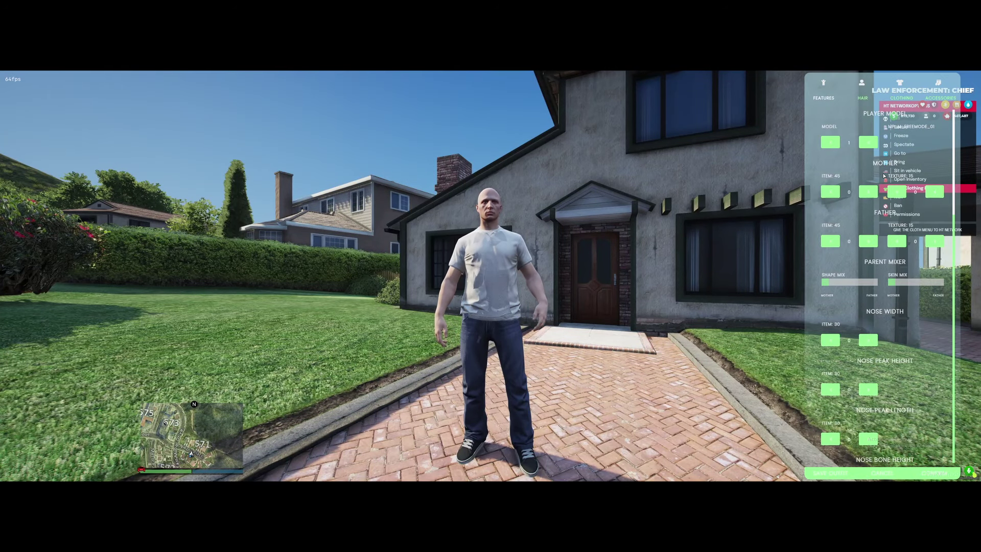
# In Clothing, step the Vests option four times to the black POLICE vest, then close the editor
pyautogui.click(901, 98)
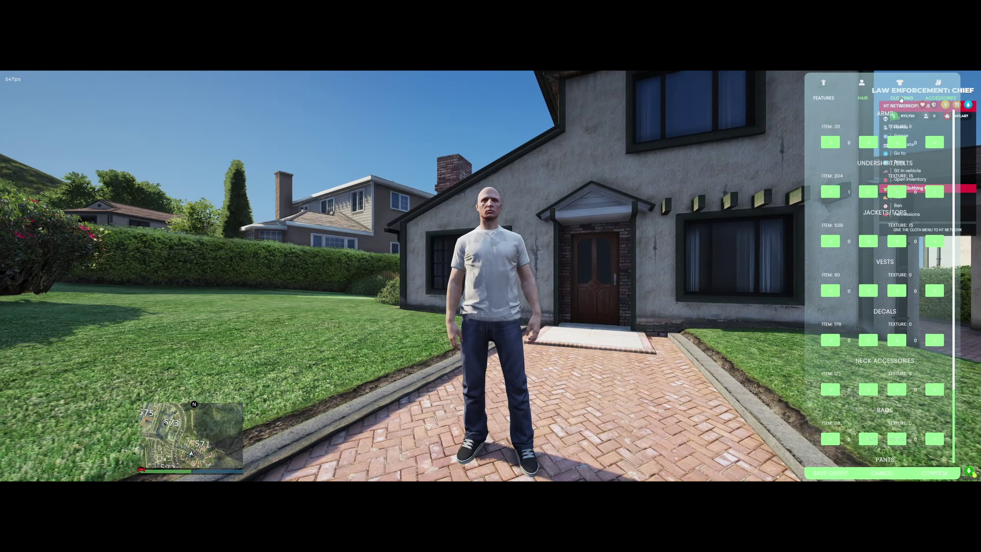
pyautogui.scroll(-1, 865, 232)
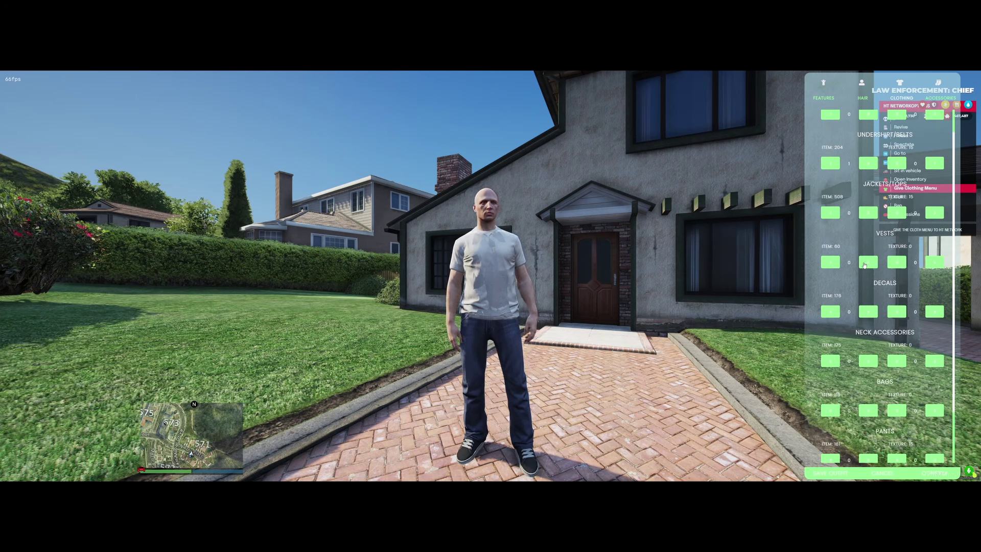
pyautogui.click(866, 265)
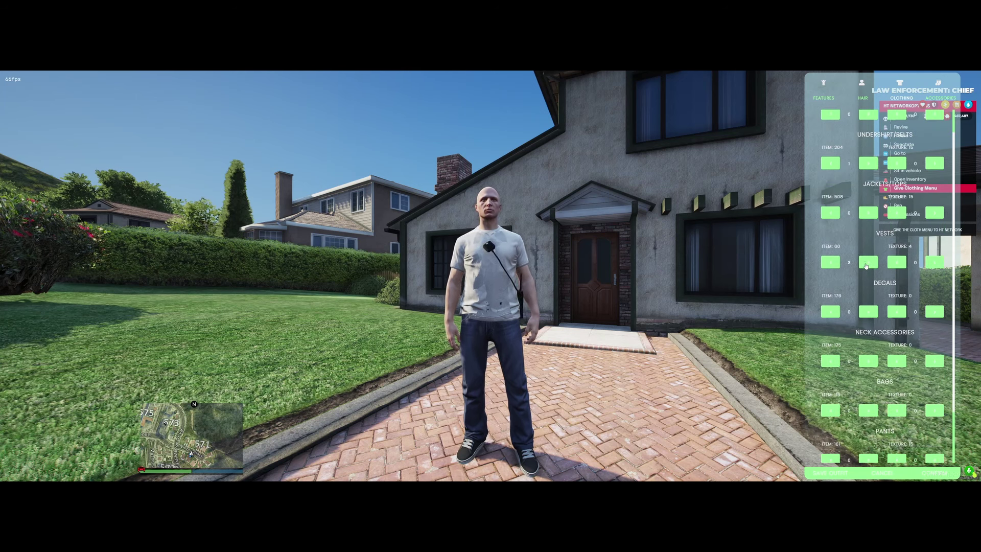
pyautogui.click(866, 265)
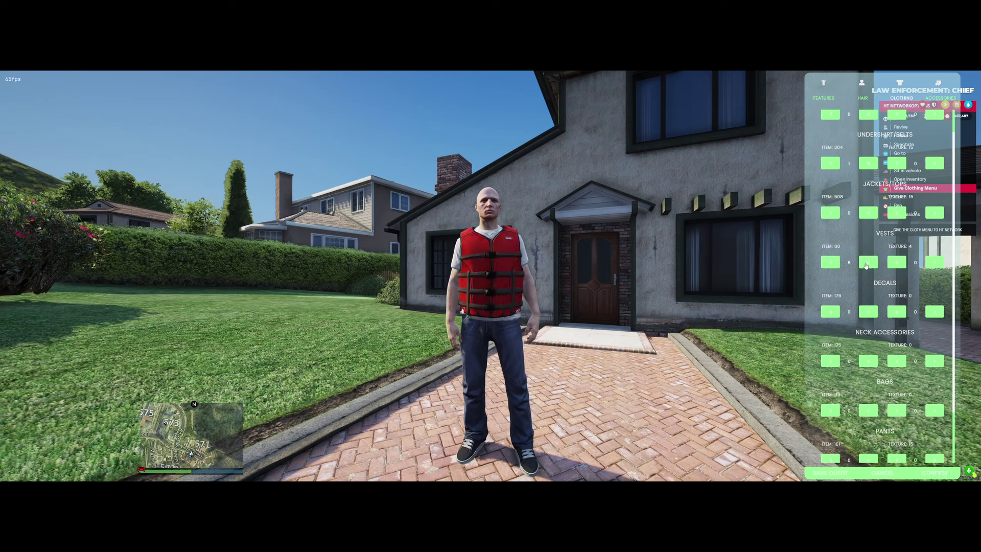
pyautogui.click(867, 266)
pyautogui.click(866, 265)
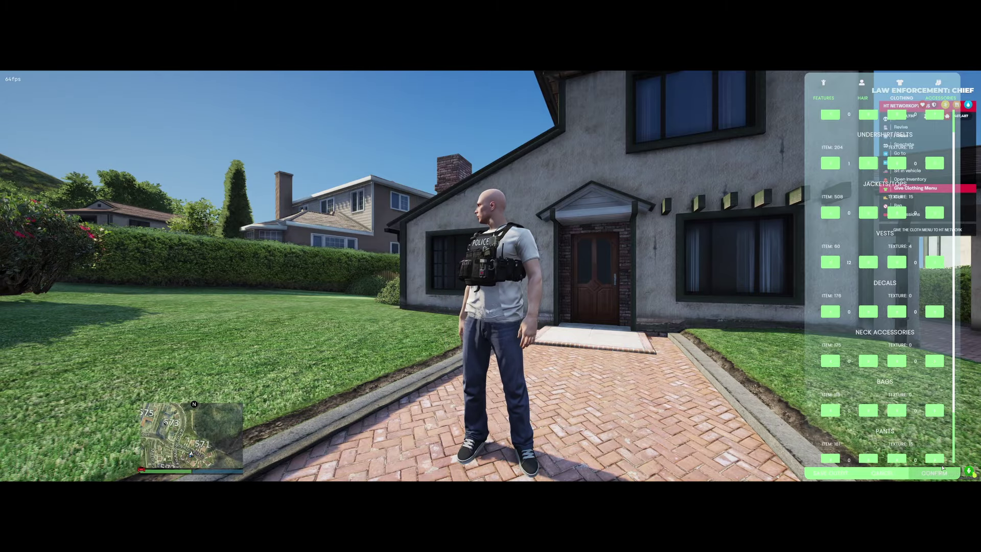
pyautogui.press('Escape')
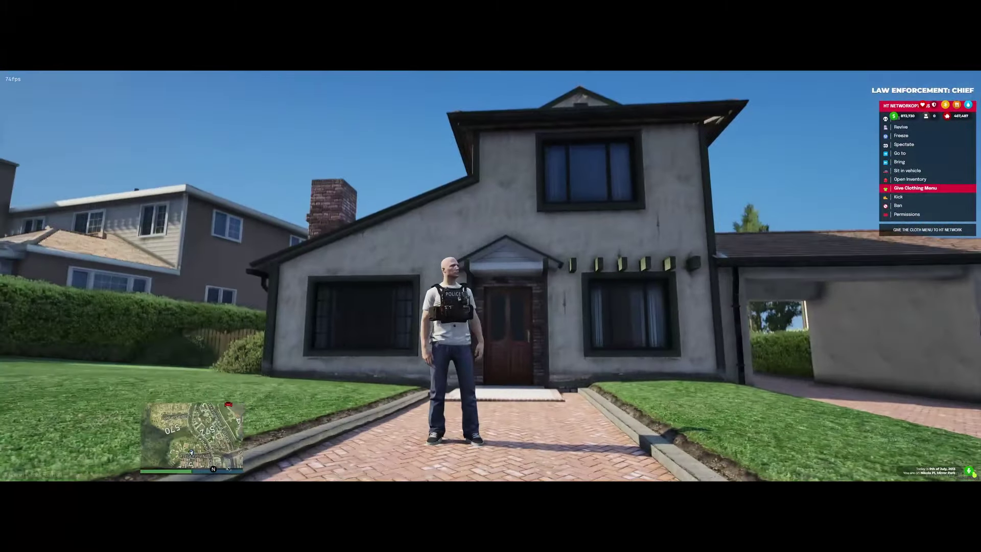
# Back out of the admin menu and walk the character out toward the street
pyautogui.press('s')
pyautogui.press('s')
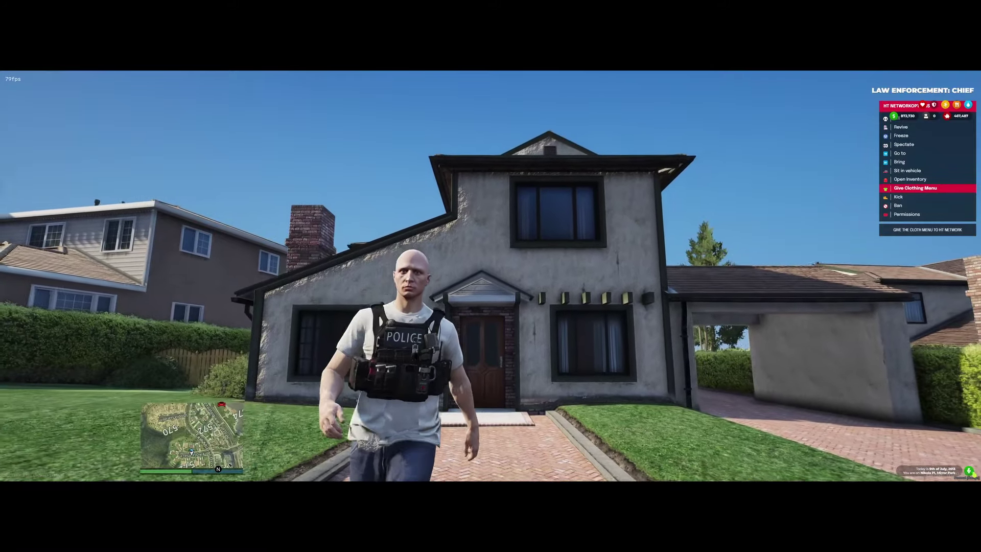
pyautogui.press('w')
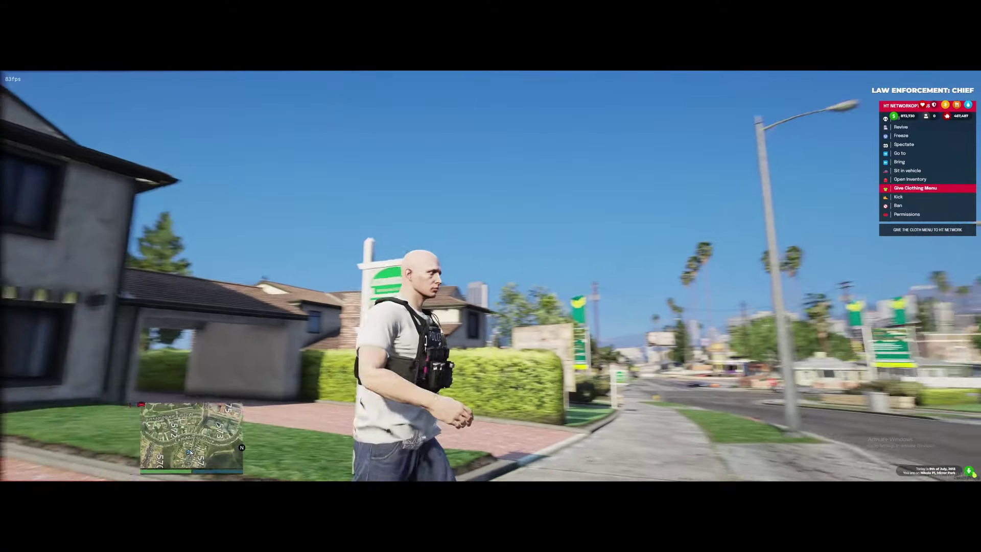
pyautogui.press('w')
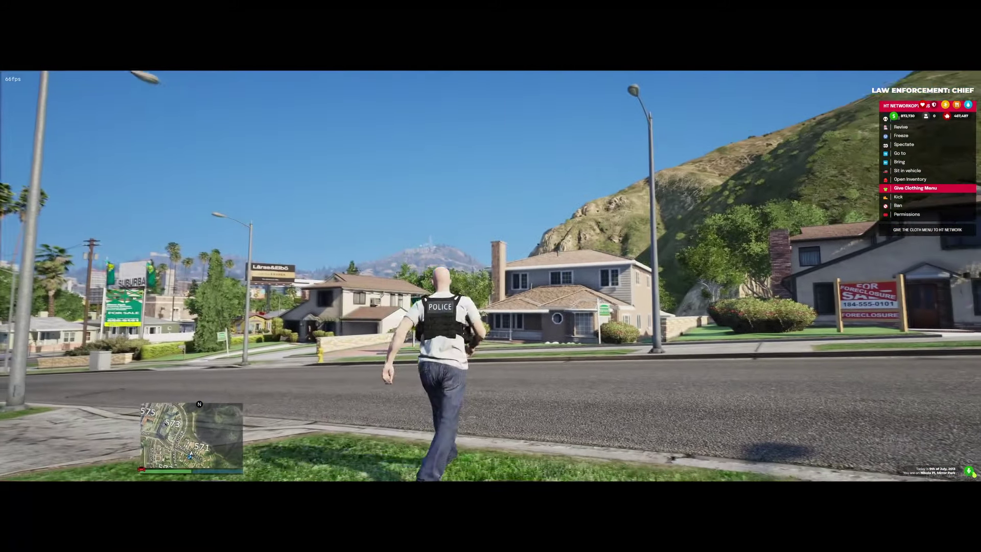
pyautogui.press('BackSpace')
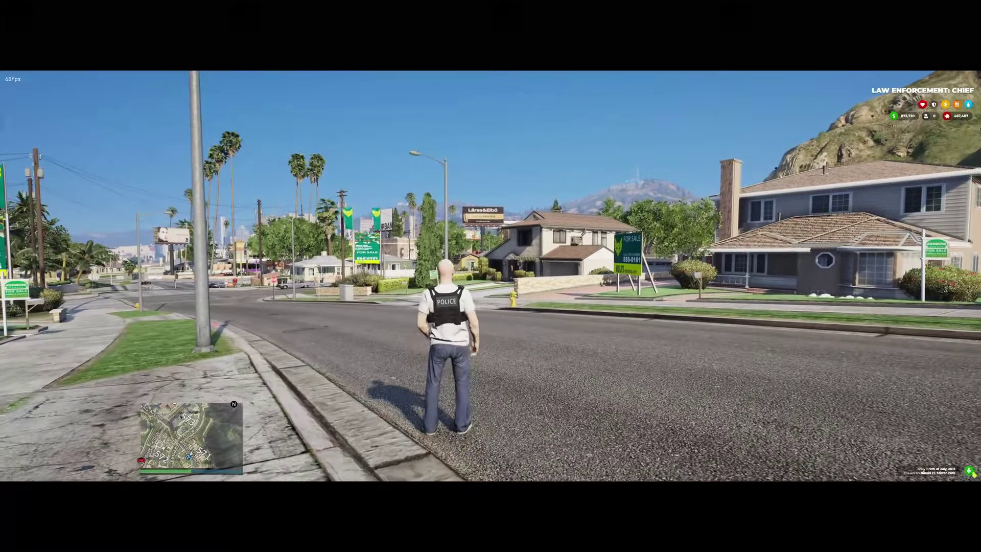
pyautogui.press('BackSpace')
pyautogui.press('w')
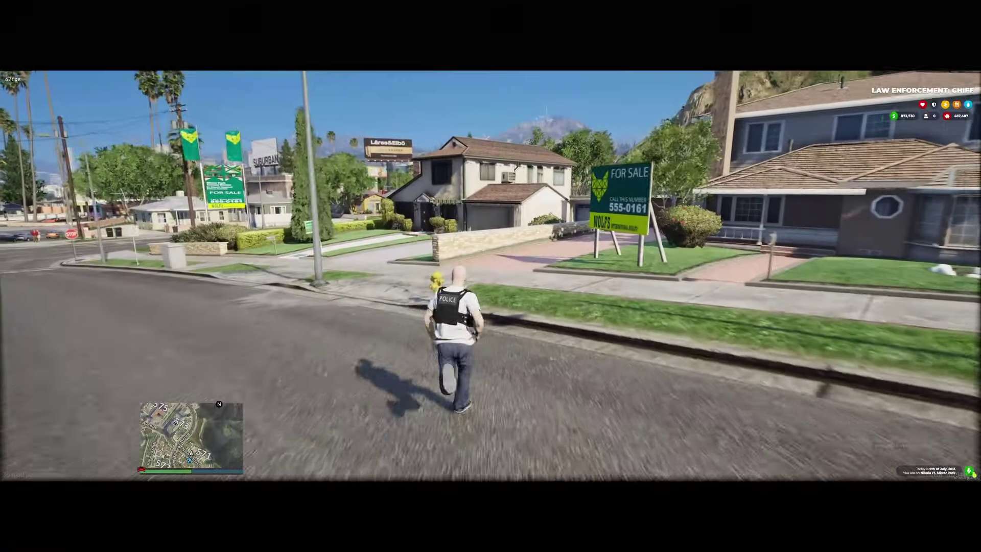
# Run along the sidewalk to the stop-sign intersection and across to the far corner
pyautogui.press('a')
pyautogui.press('d')
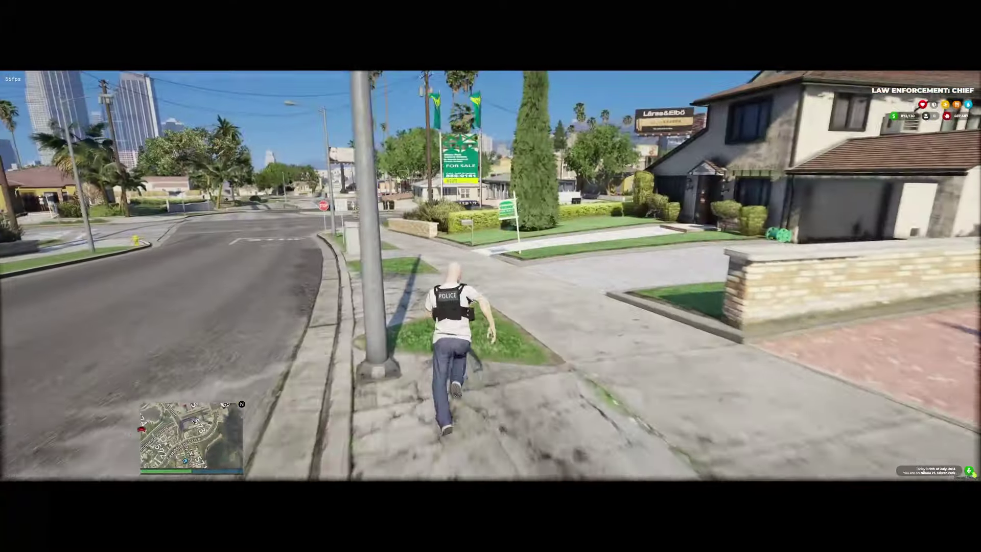
pyautogui.press('a')
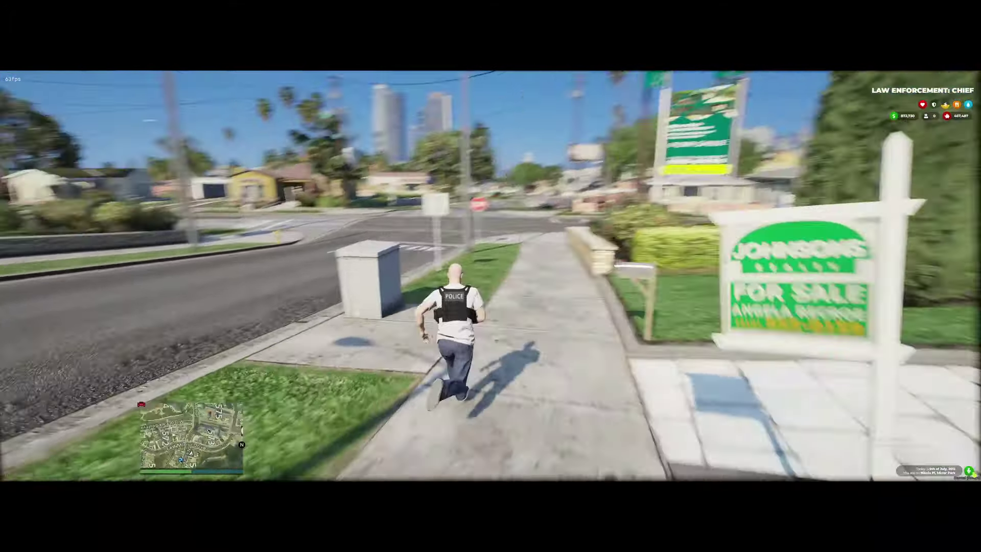
pyautogui.press('w')
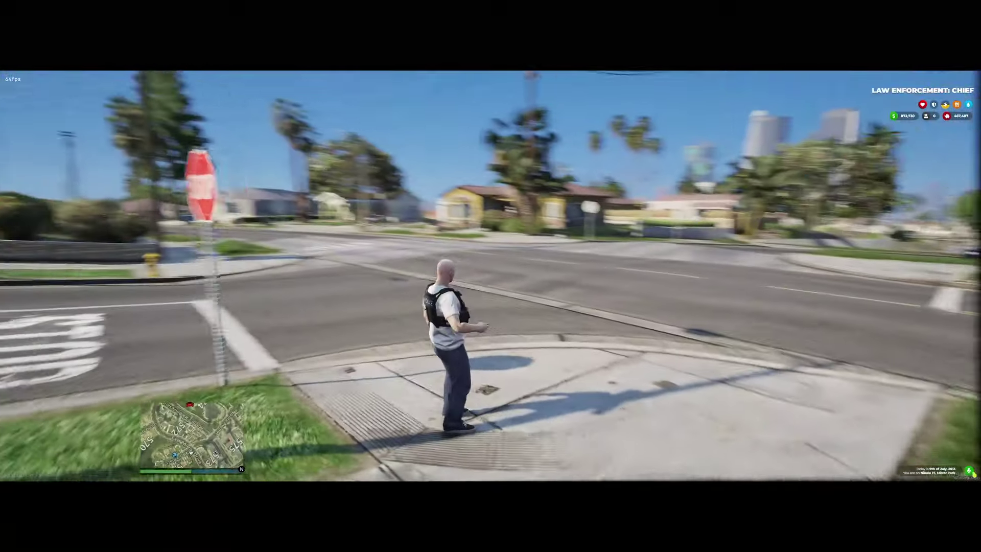
pyautogui.press('w')
pyautogui.press('w')
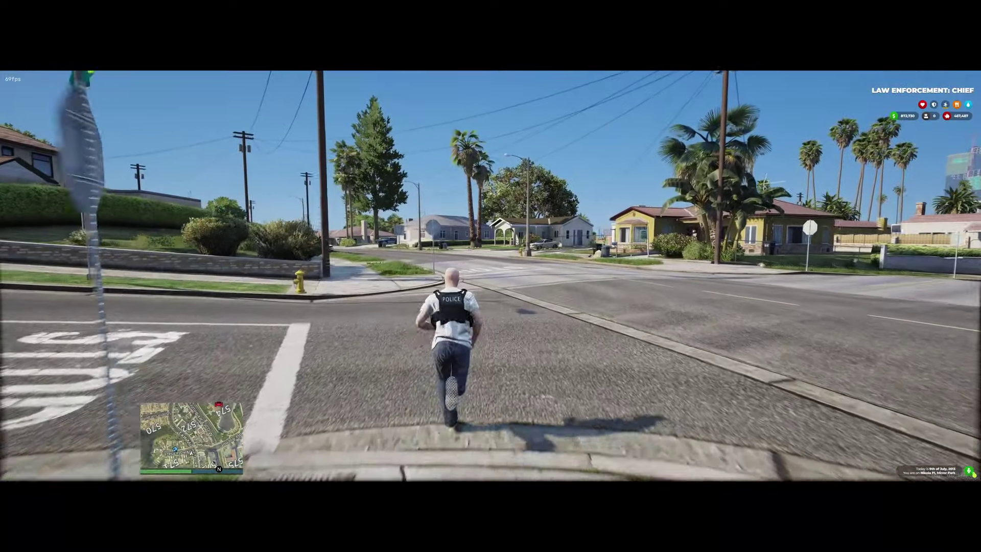
pyautogui.press('w')
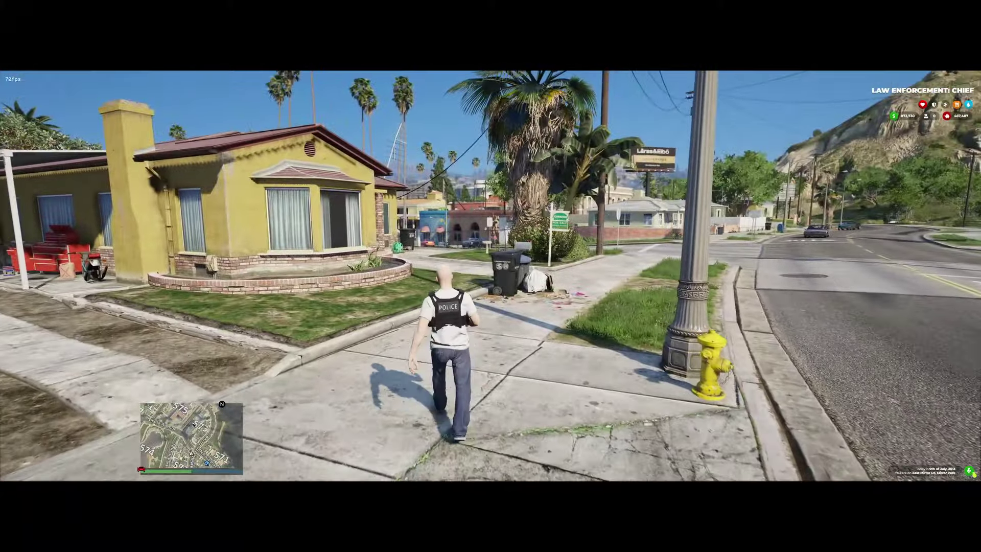
# Check the full-screen map, then resume running along the sidewalk to the crosswalk
pyautogui.press('Escape')
pyautogui.press('Escape')
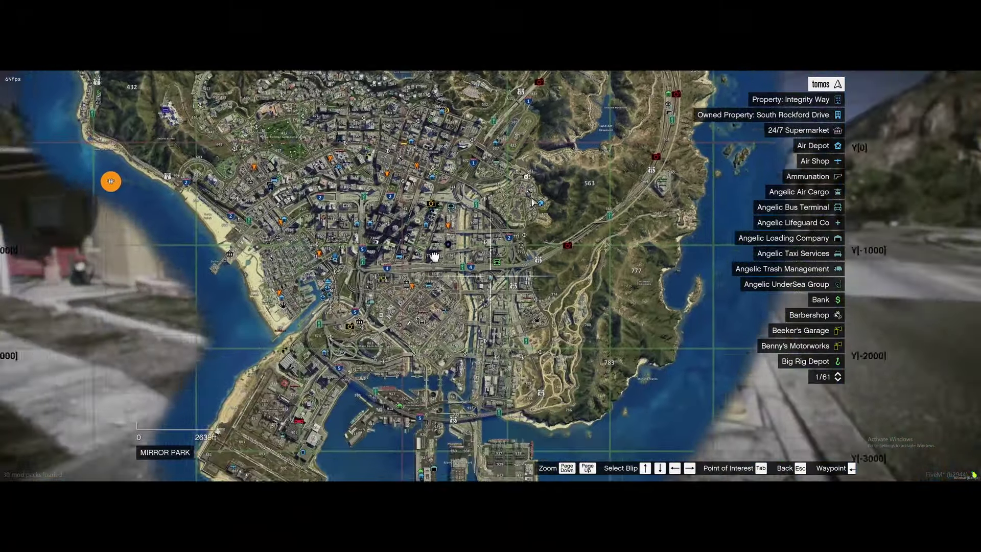
pyautogui.press('w')
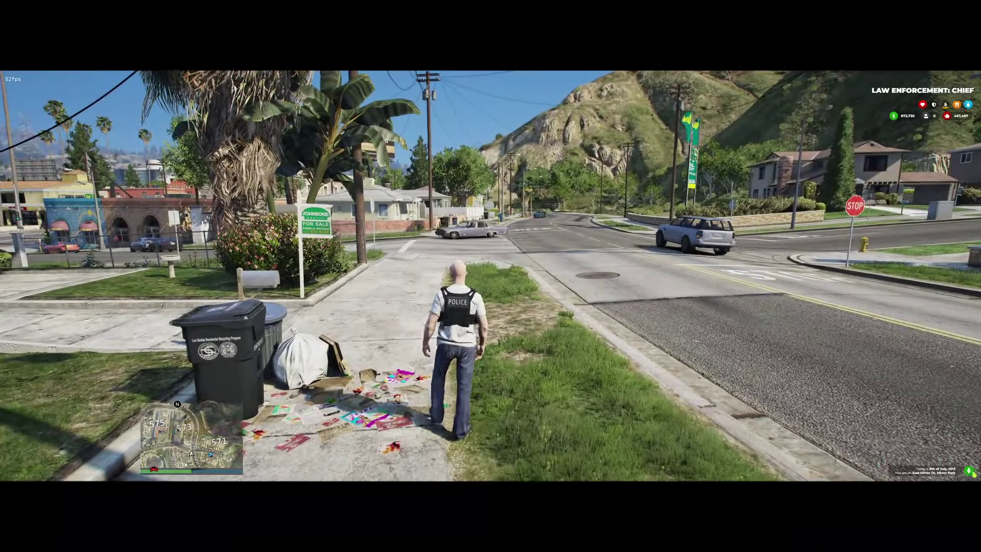
pyautogui.press('w')
pyautogui.press('w')
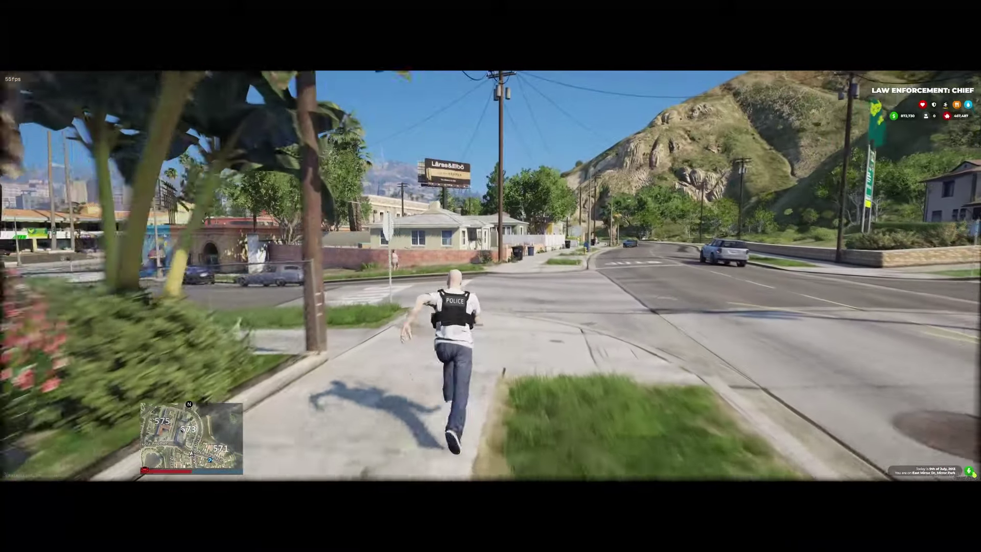